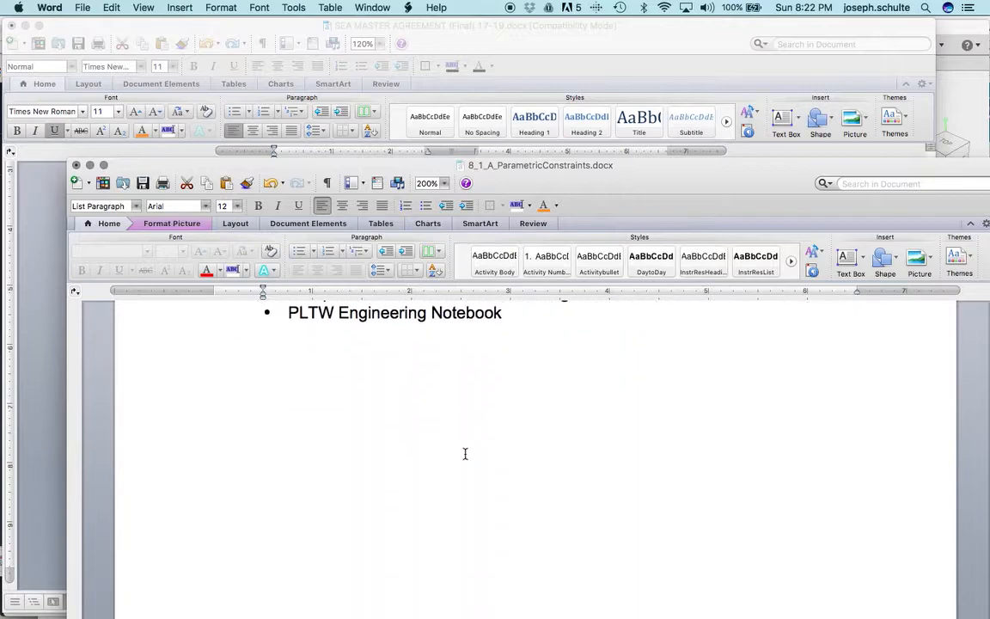
# Review the procedure, parameter table and cam example in 8_1_A_ParametricConstraints.docx
pyautogui.scroll(-2, 465, 452)
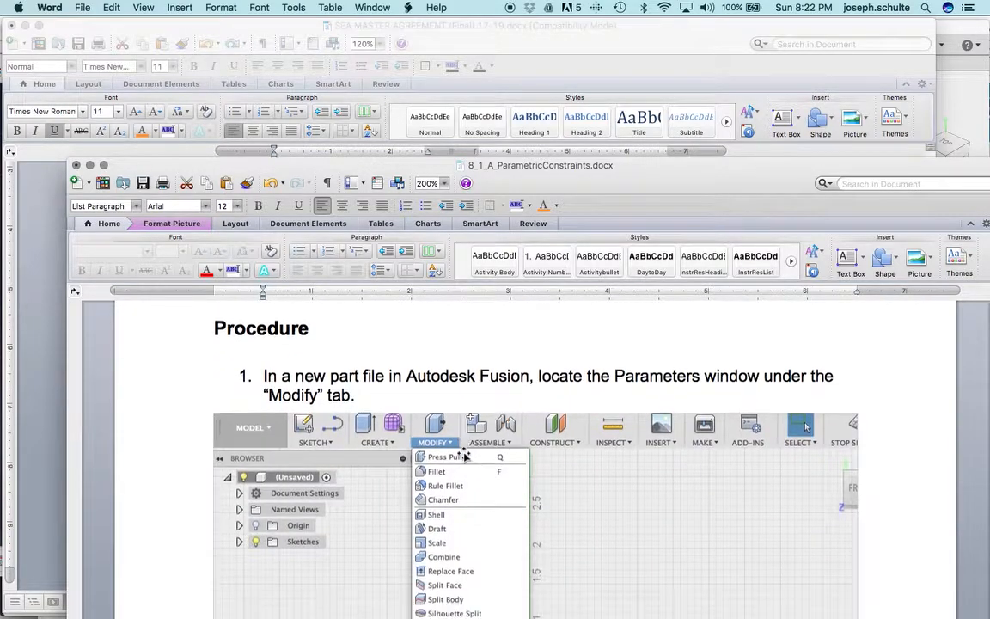
pyautogui.scroll(-15, 465, 453)
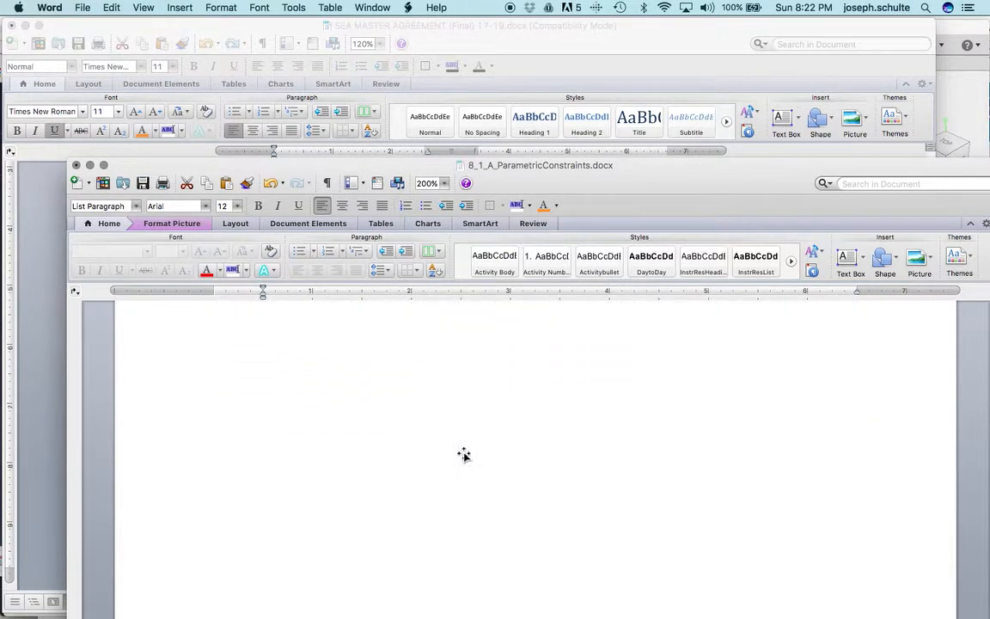
pyautogui.scroll(-20, 463, 454)
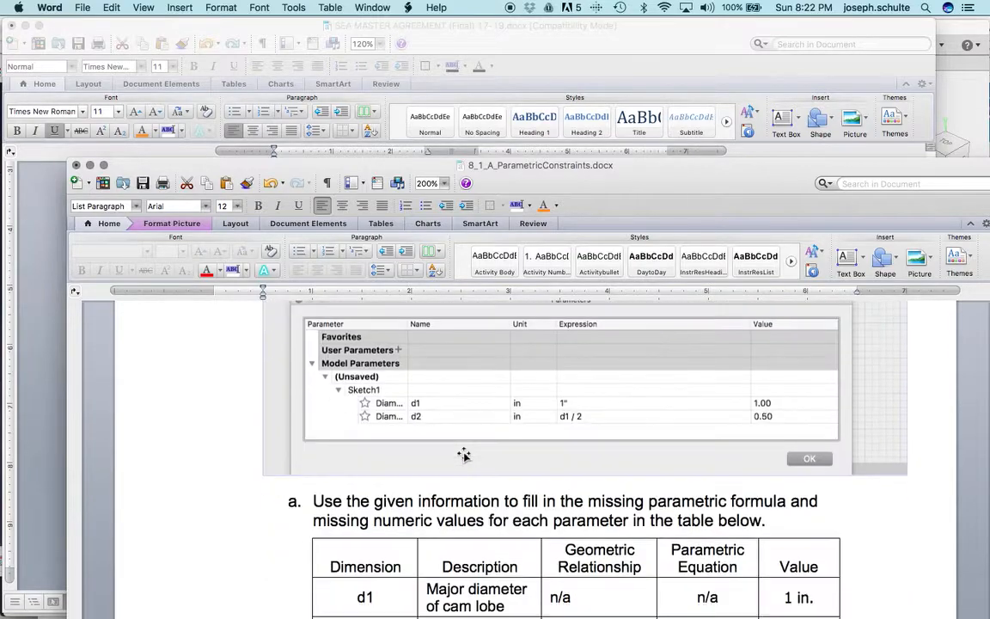
pyautogui.scroll(-20, 463, 455)
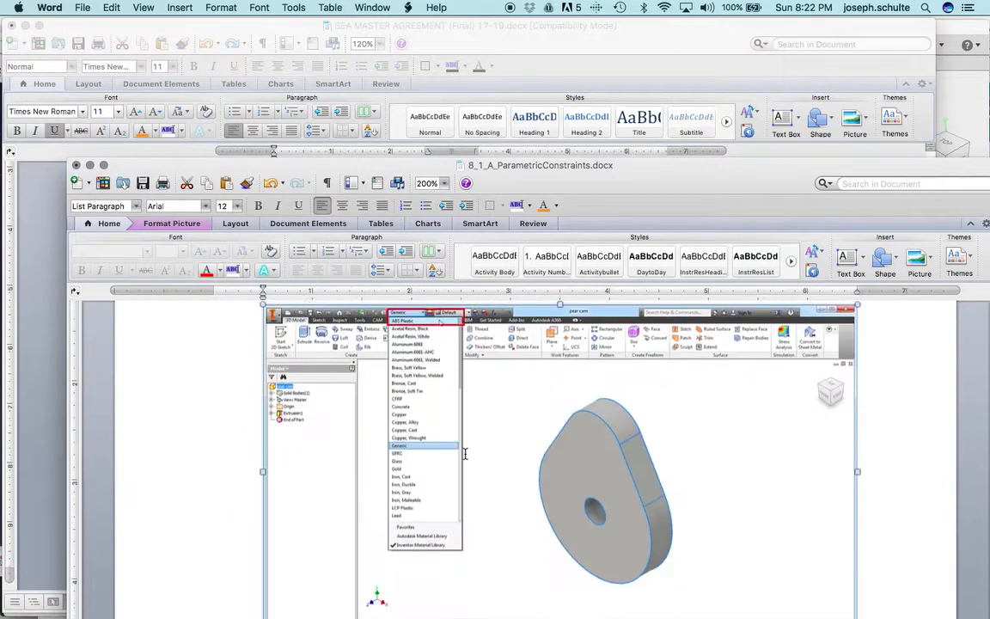
pyautogui.scroll(3, 463, 447)
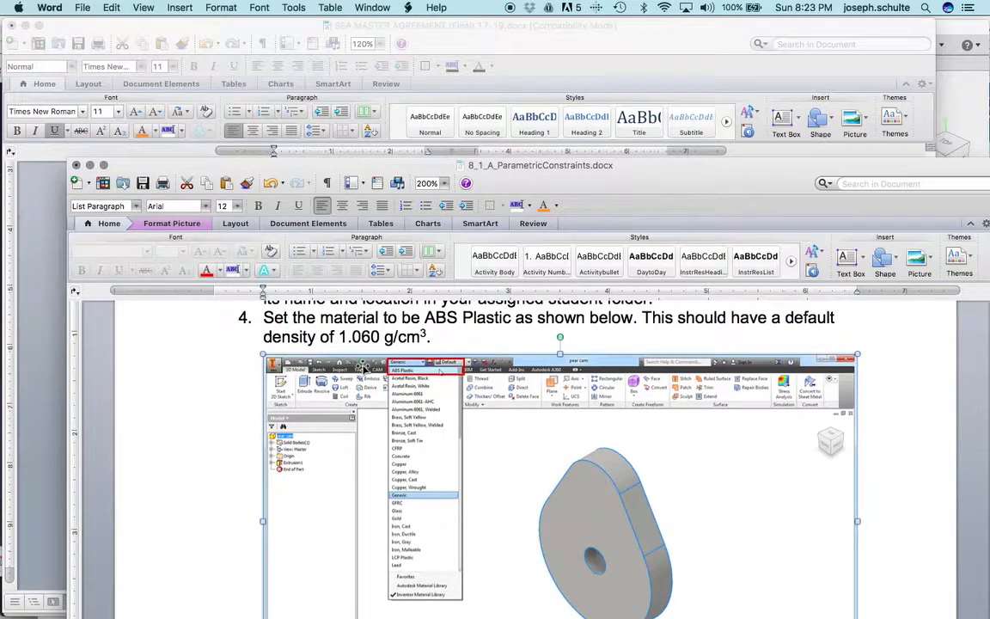
pyautogui.scroll(5, 363, 365)
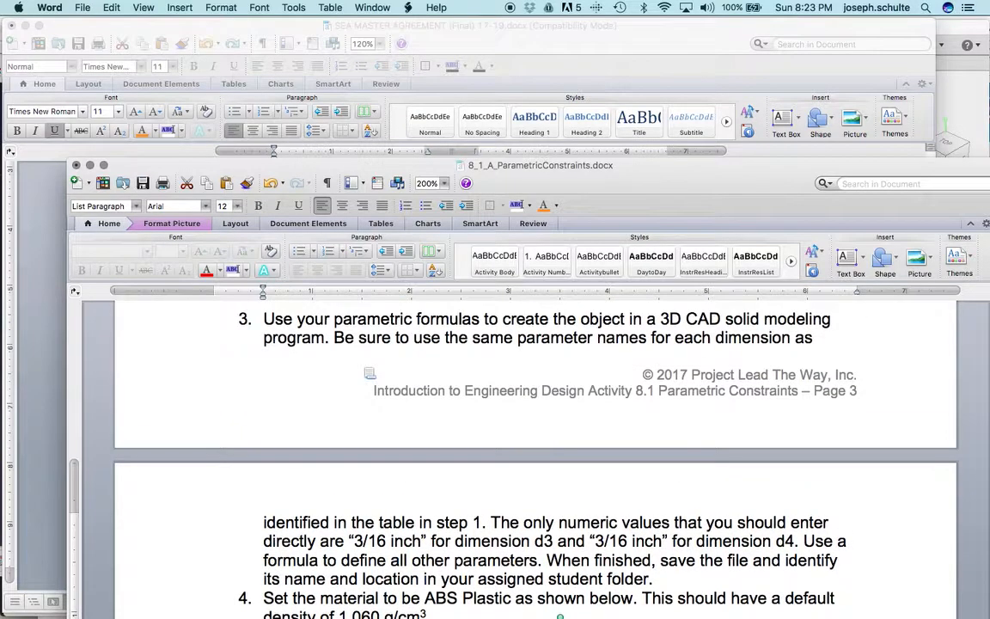
pyautogui.scroll(6, 364, 367)
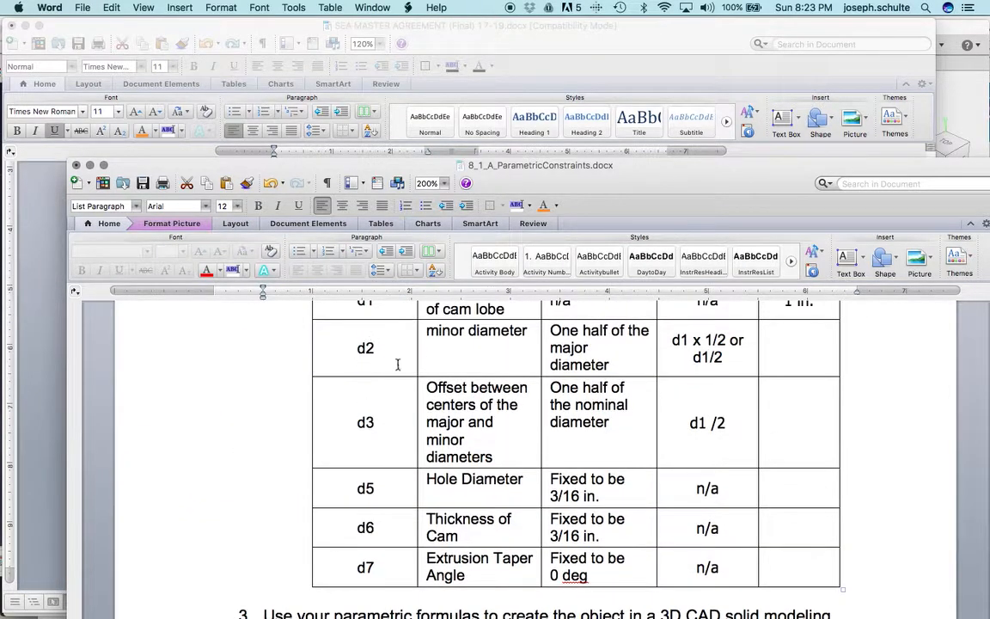
pyautogui.scroll(3, 398, 366)
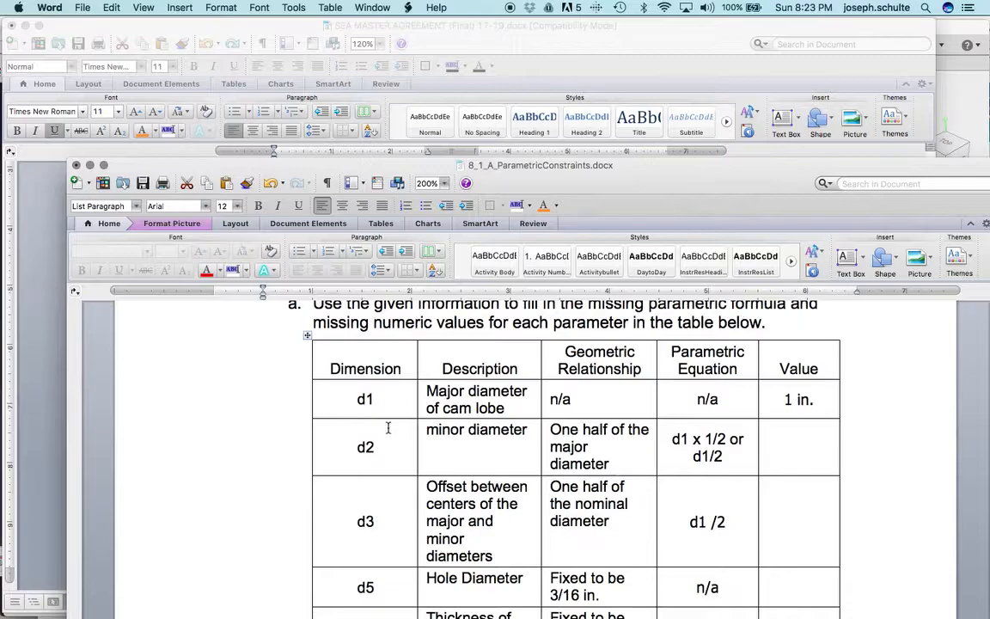
pyautogui.scroll(2, 388, 428)
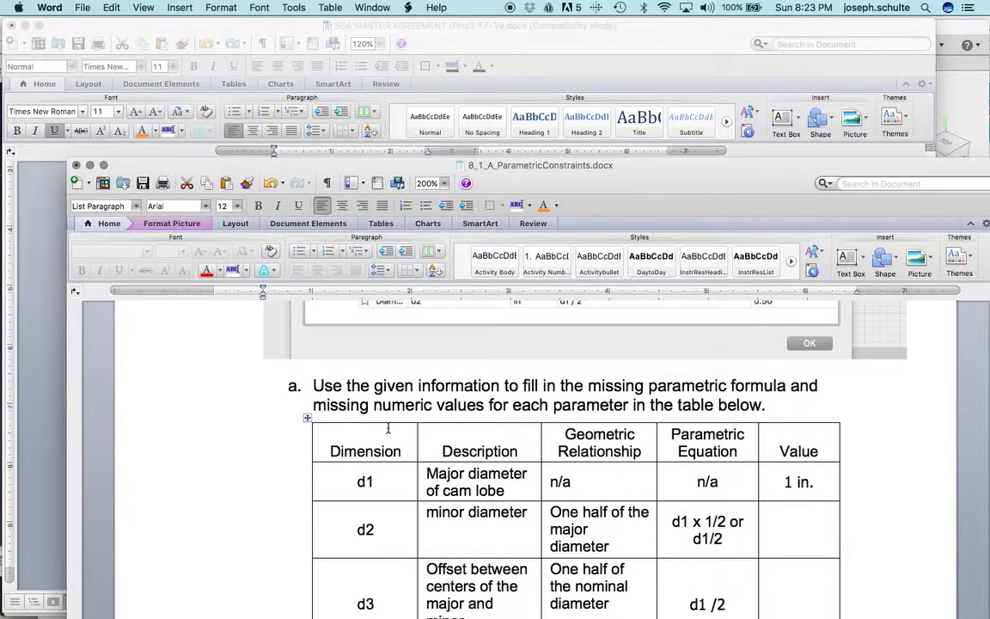
pyautogui.scroll(2, 388, 427)
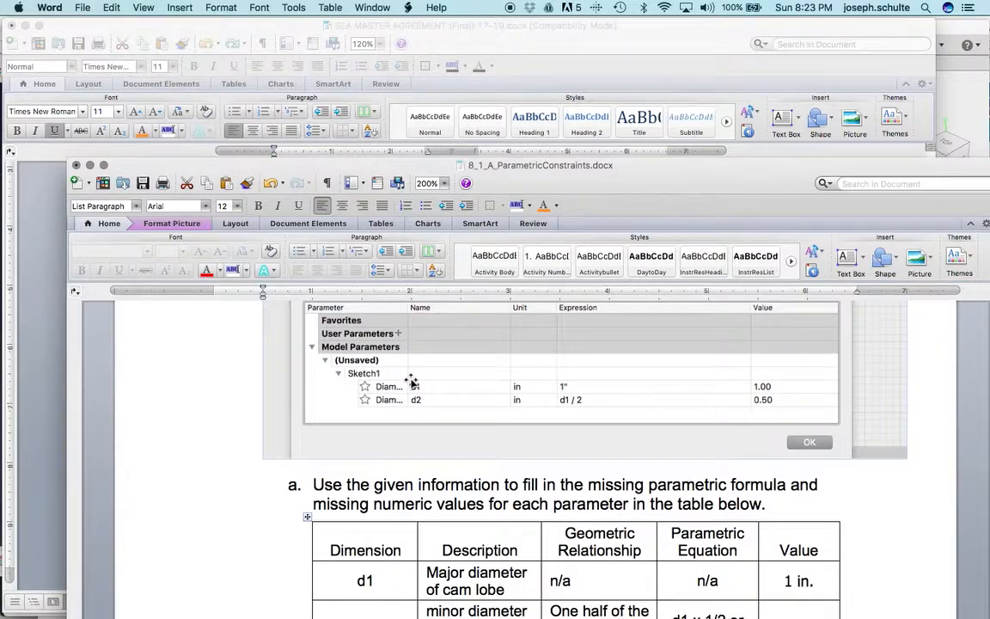
pyautogui.scroll(3, 411, 381)
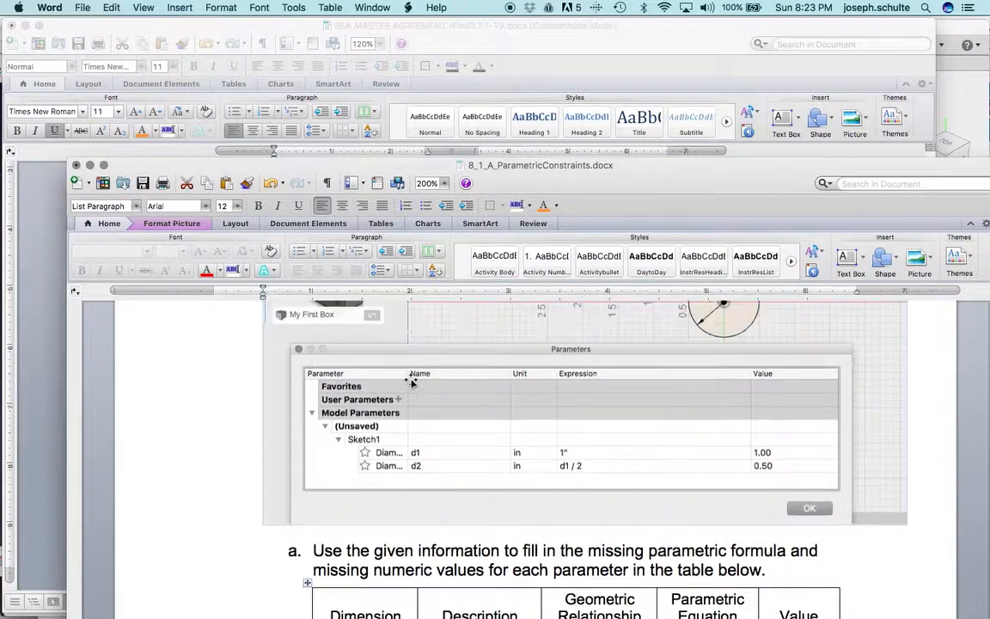
pyautogui.scroll(-5, 412, 381)
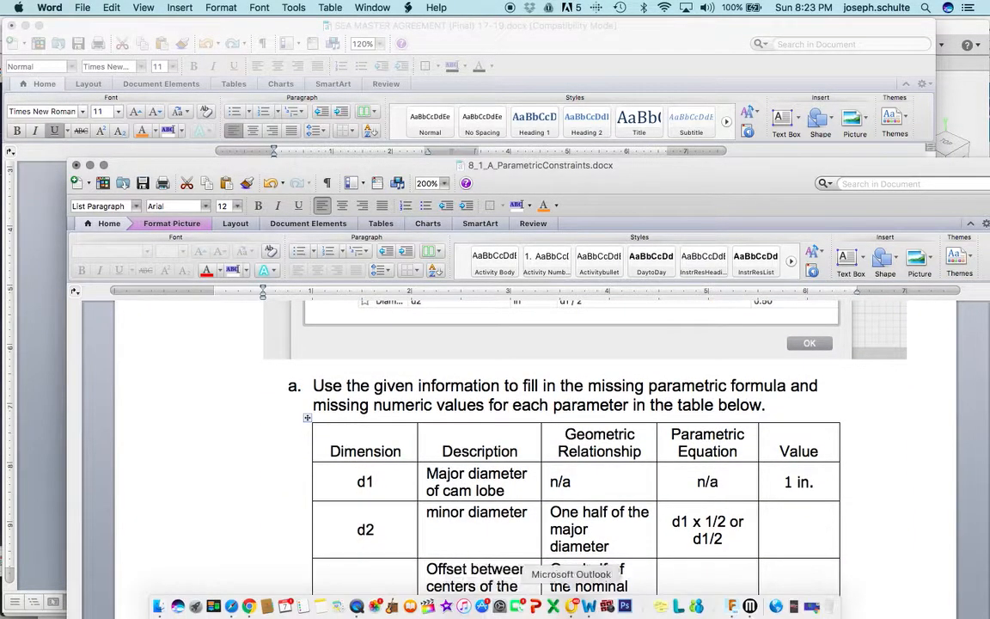
# Switch to Autodesk Fusion 360 and create a new sketch on the front plane of the untitled design
pyautogui.click(679, 607)
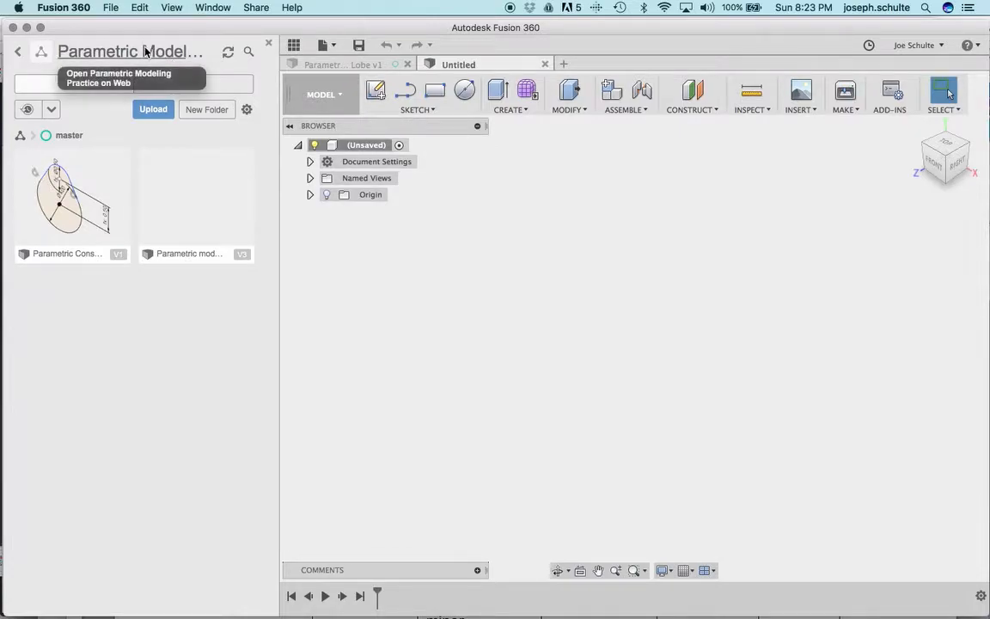
pyautogui.click(376, 91)
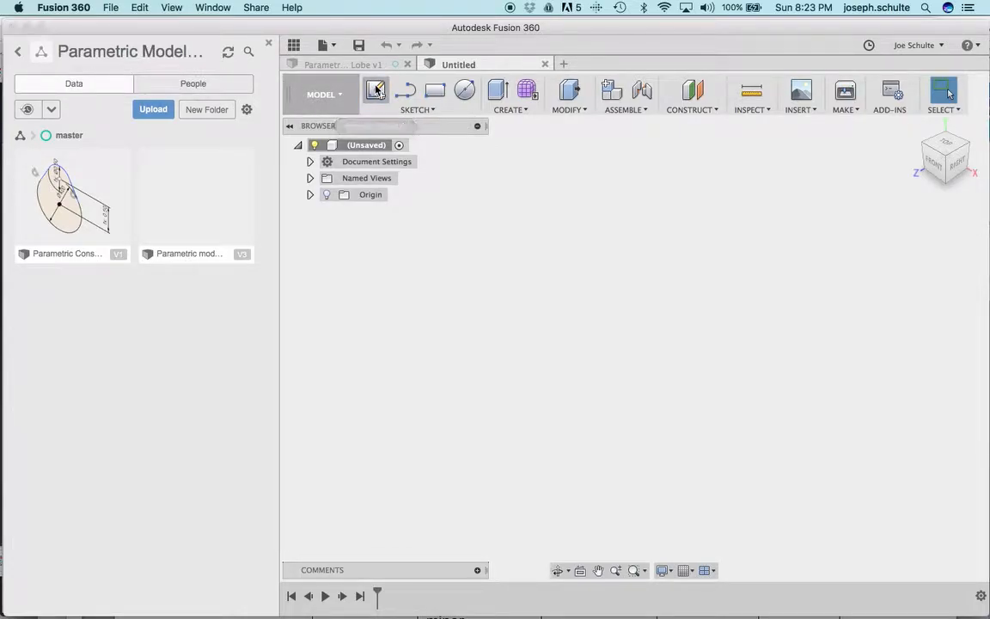
pyautogui.click(656, 317)
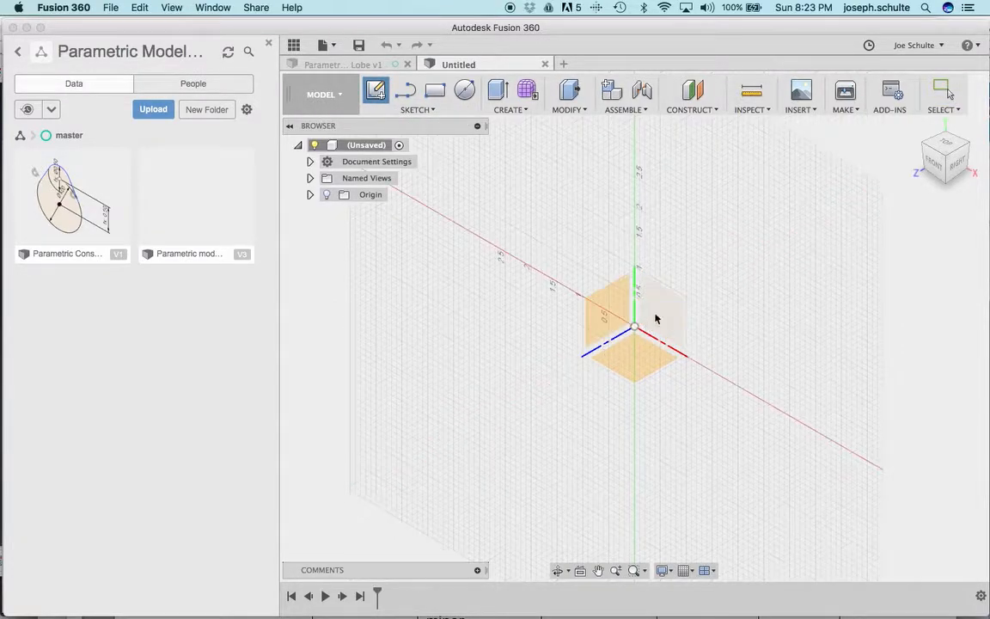
# Sketch a center diameter circle about 2.06 in across, centered on the origin
pyautogui.click(389, 111)
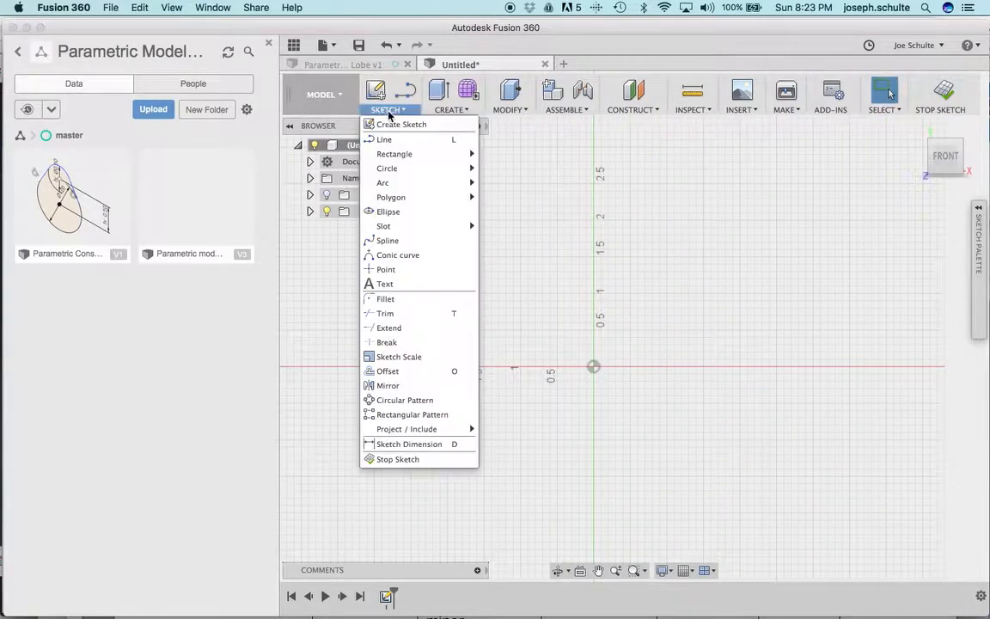
pyautogui.moveTo(409, 171)
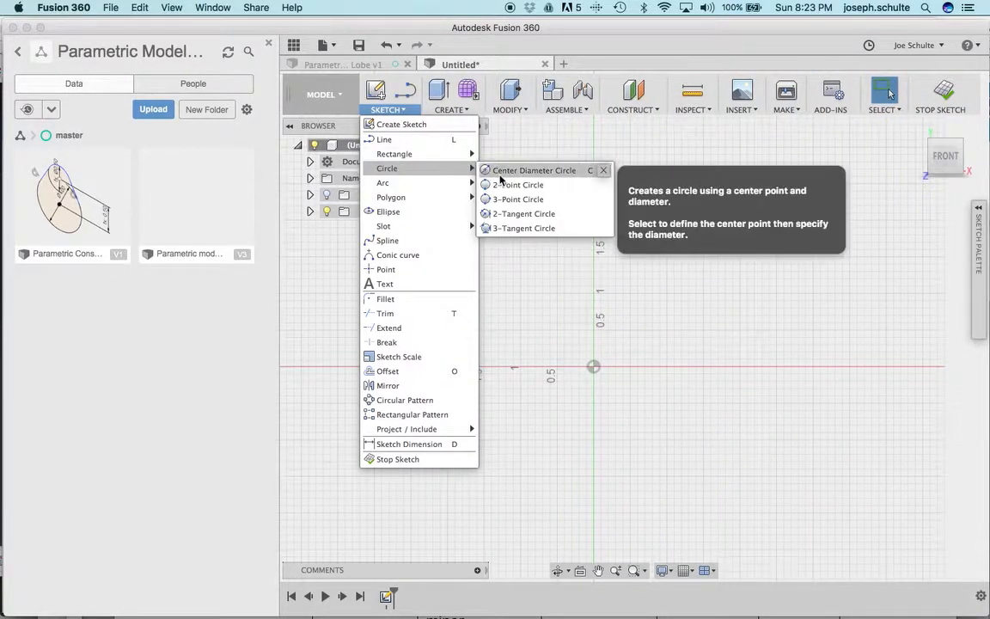
pyautogui.click(506, 171)
pyautogui.click(594, 368)
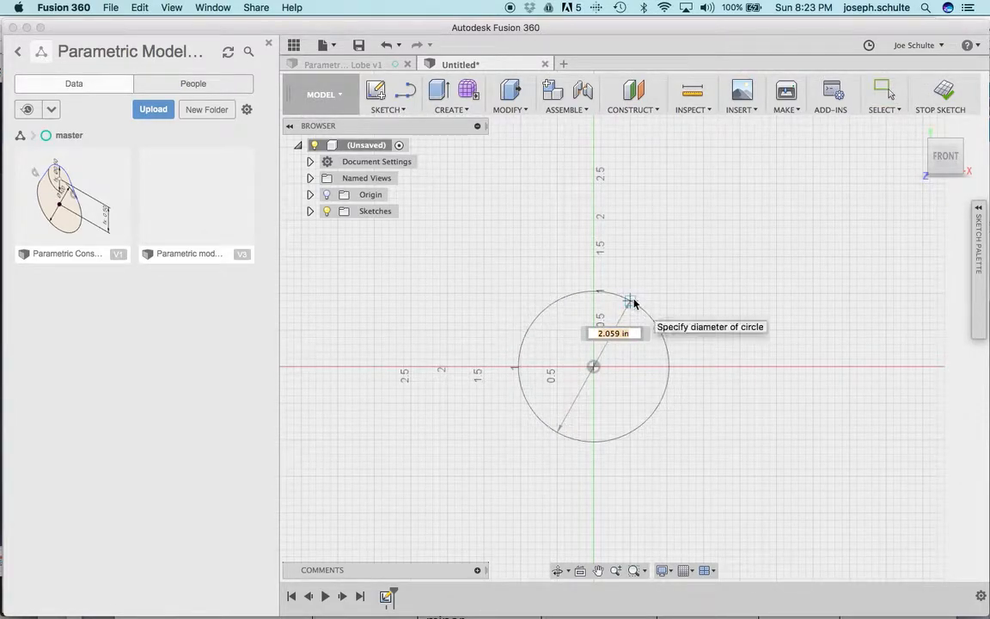
pyautogui.click(634, 303)
# Dimension the circle's diameter and set it to 1 in
pyautogui.press('d')
pyautogui.click(641, 308)
pyautogui.click(705, 259)
pyautogui.write('1')
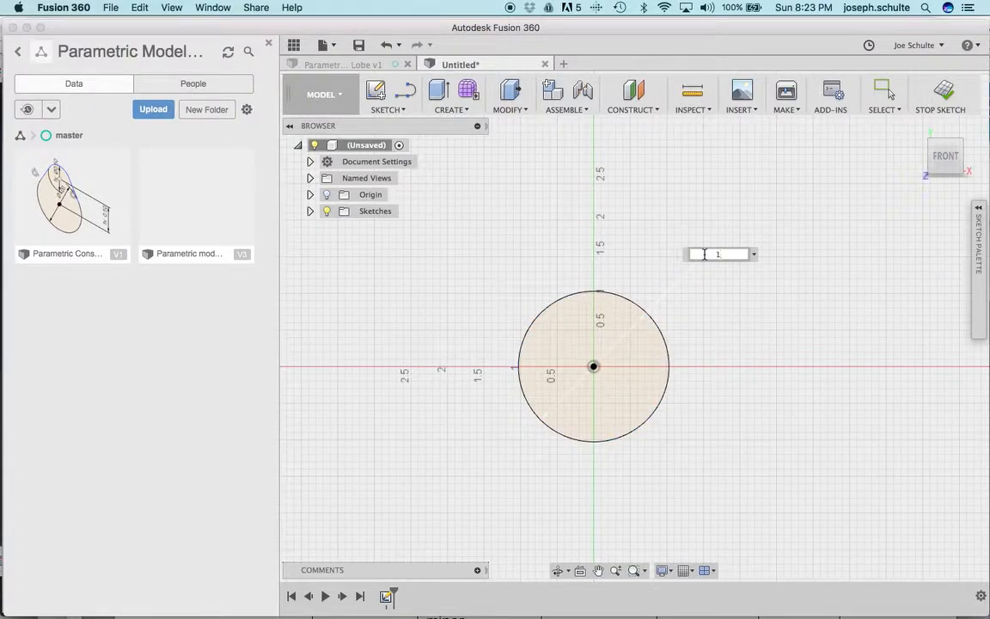
pyautogui.press('Return')
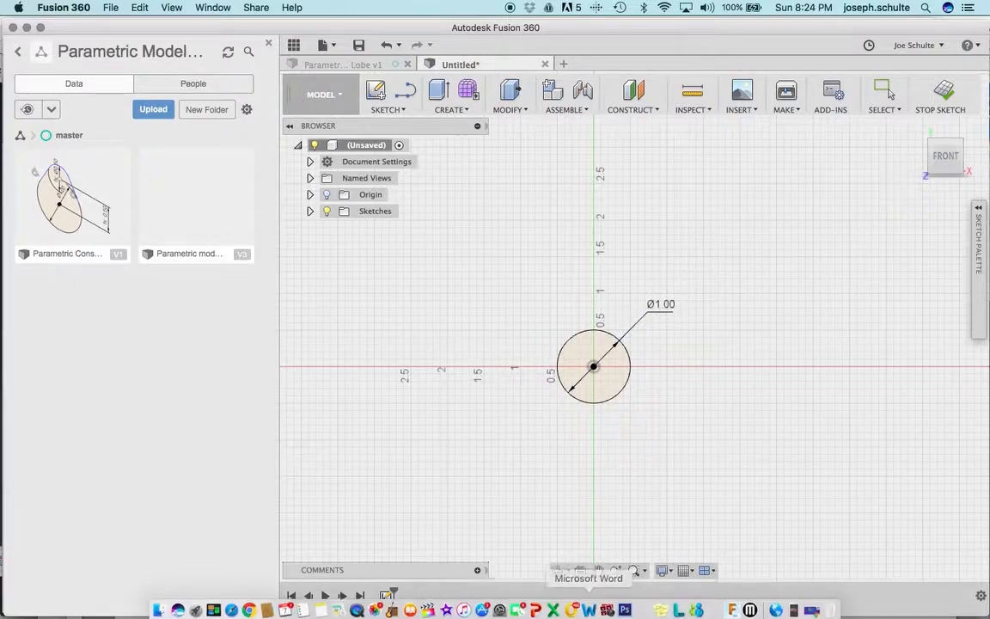
# Switch to Microsoft Word and examine the cam dimension table's parametric equations, the Change Parameters instructions and the cam picture
pyautogui.click(588, 612)
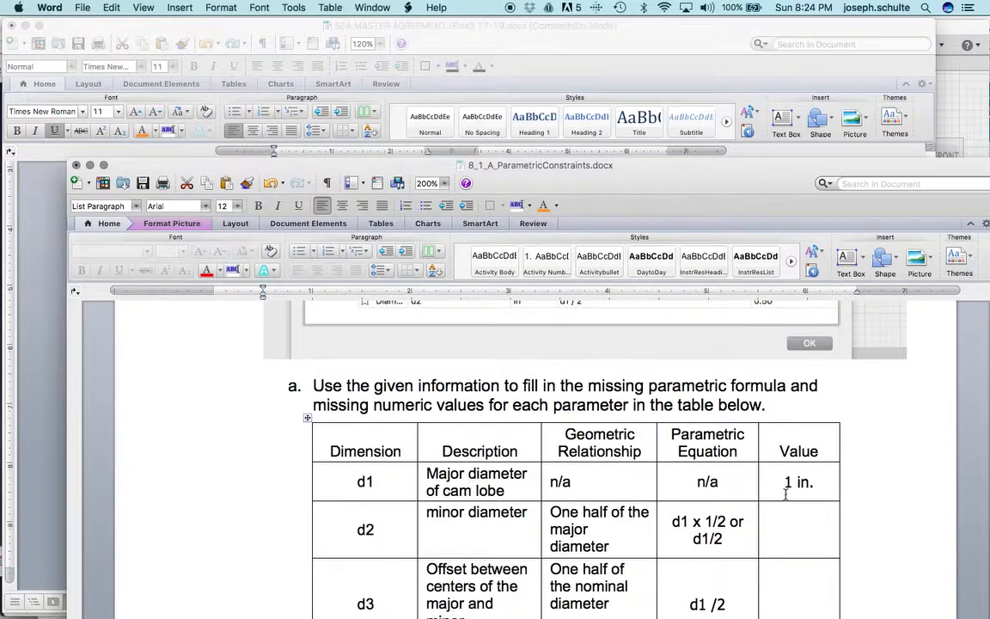
pyautogui.scroll(-3, 798, 487)
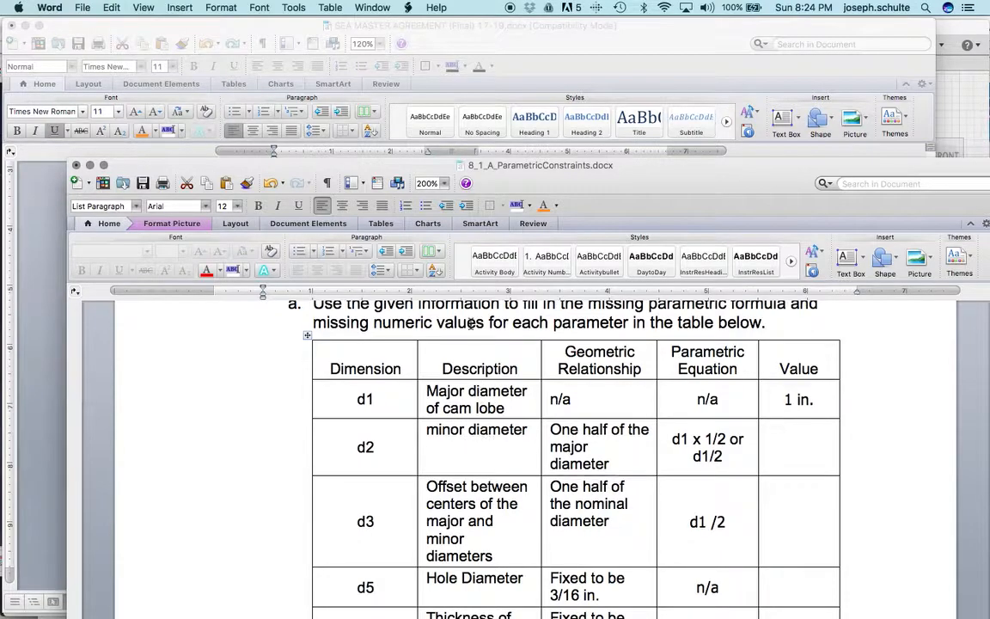
pyautogui.scroll(10, 494, 361)
pyautogui.scroll(-6, 494, 361)
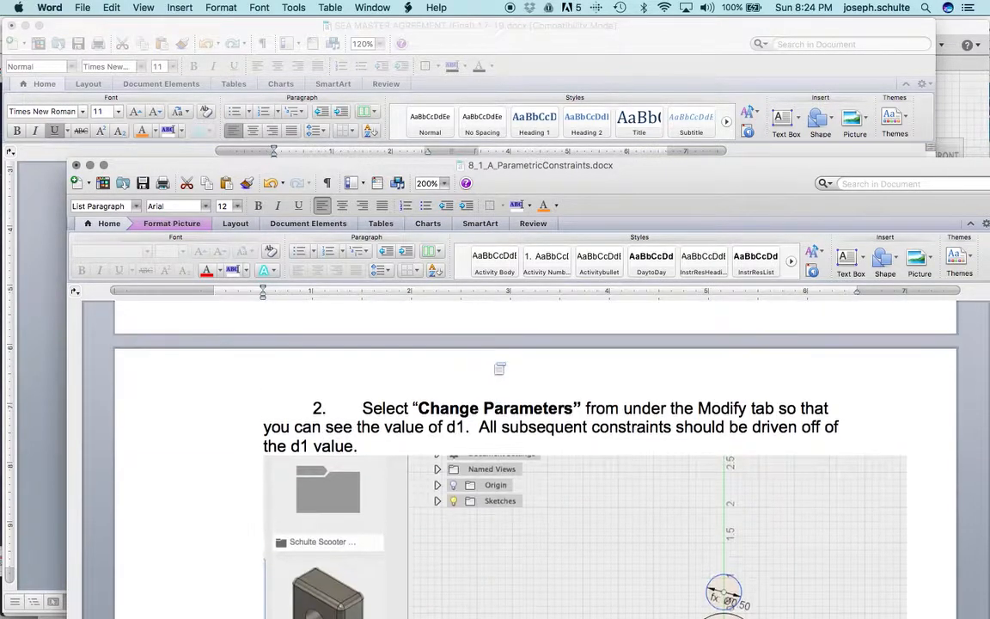
pyautogui.scroll(10, 492, 363)
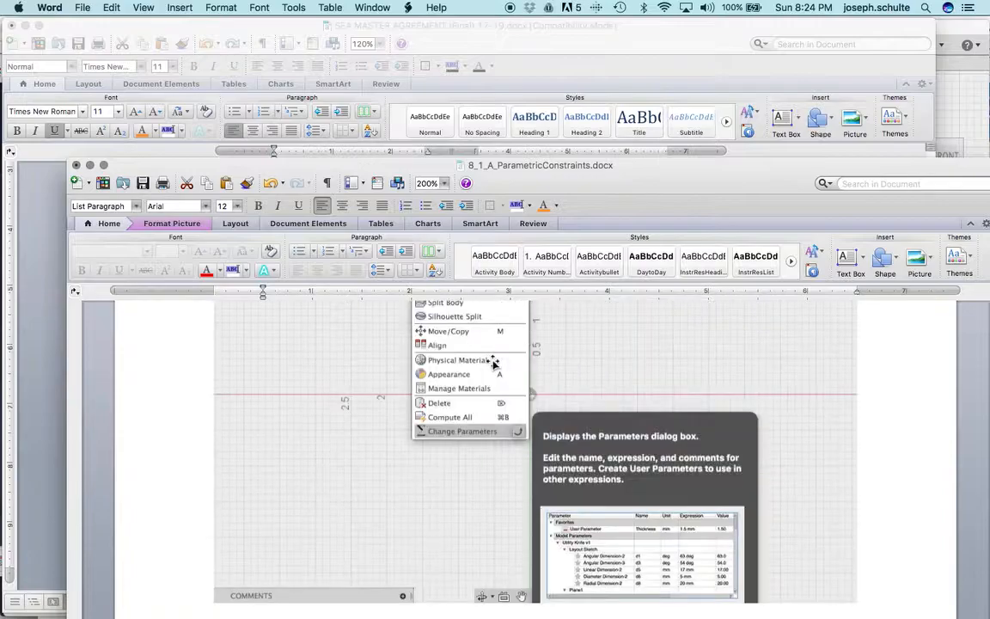
pyautogui.scroll(15, 492, 363)
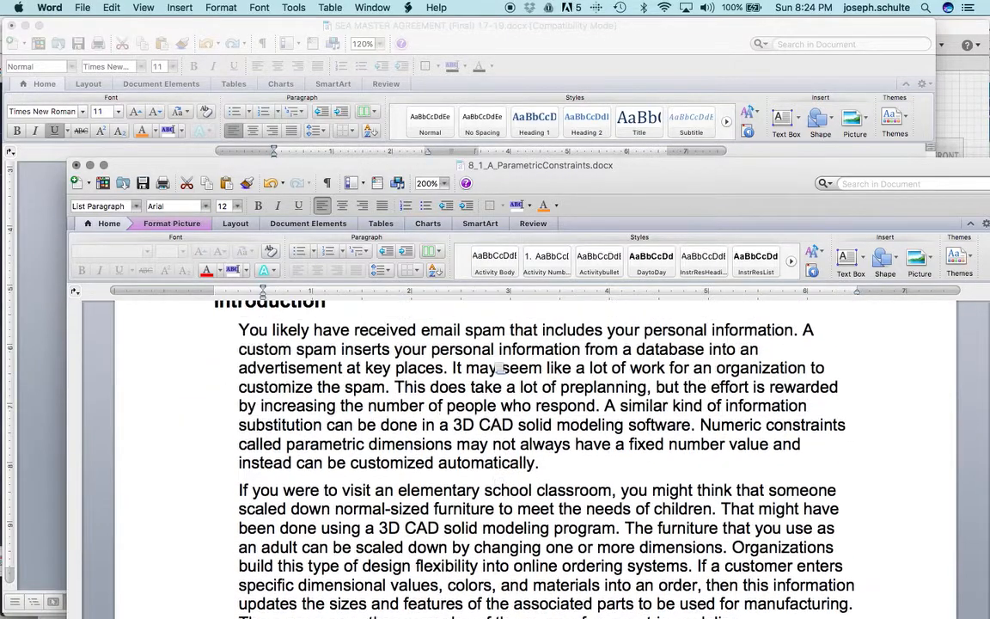
pyautogui.scroll(-20, 499, 367)
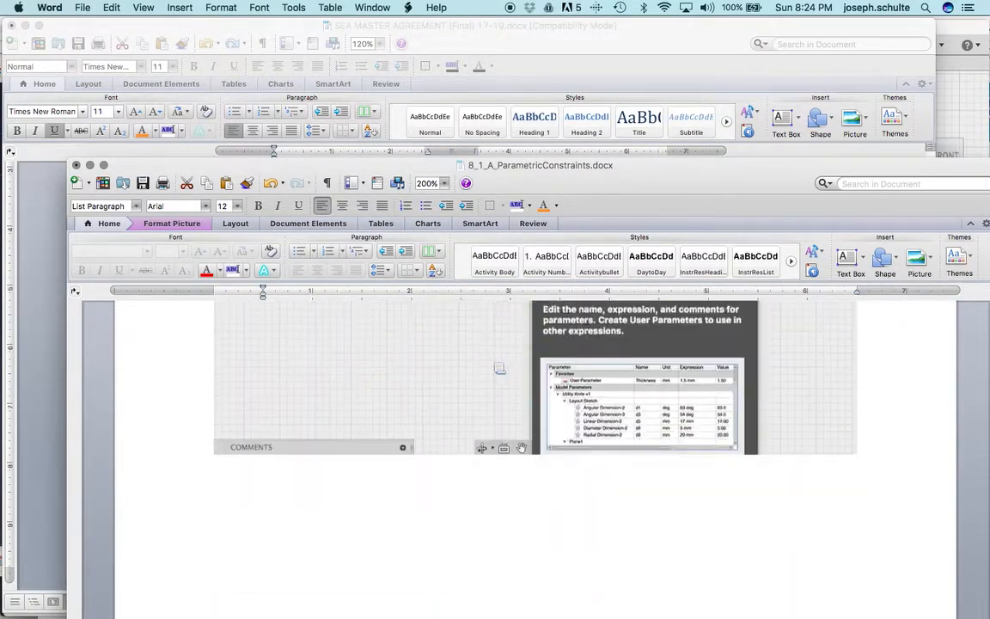
pyautogui.scroll(-20, 499, 368)
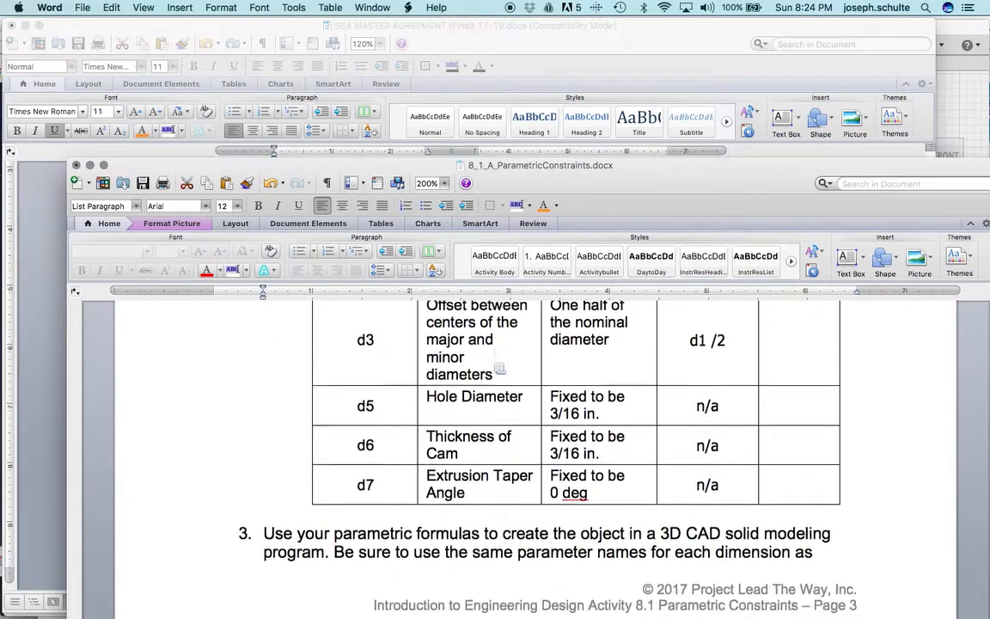
pyautogui.scroll(-5, 500, 368)
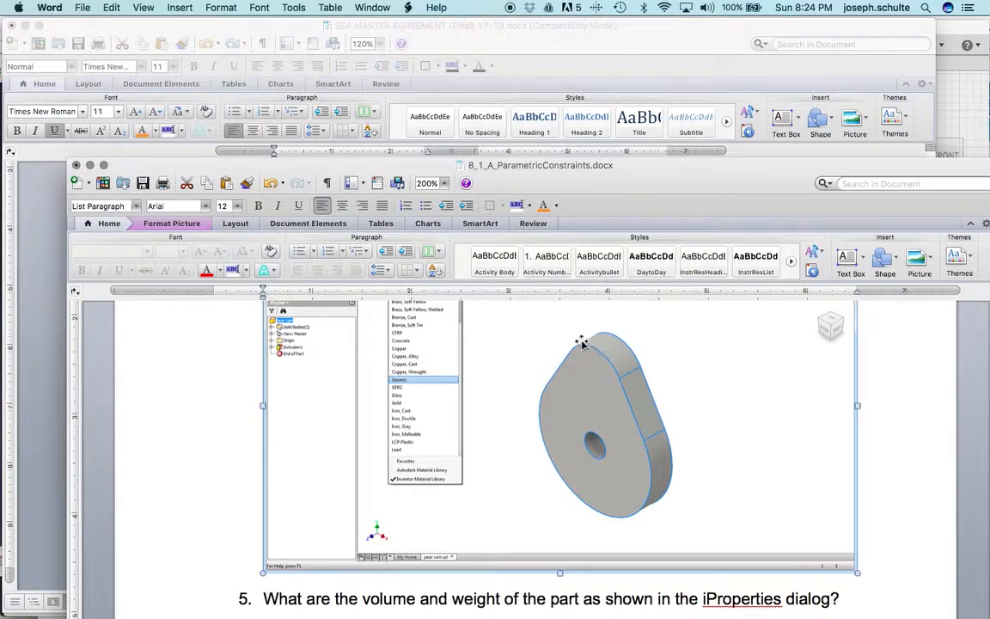
pyautogui.scroll(8, 594, 391)
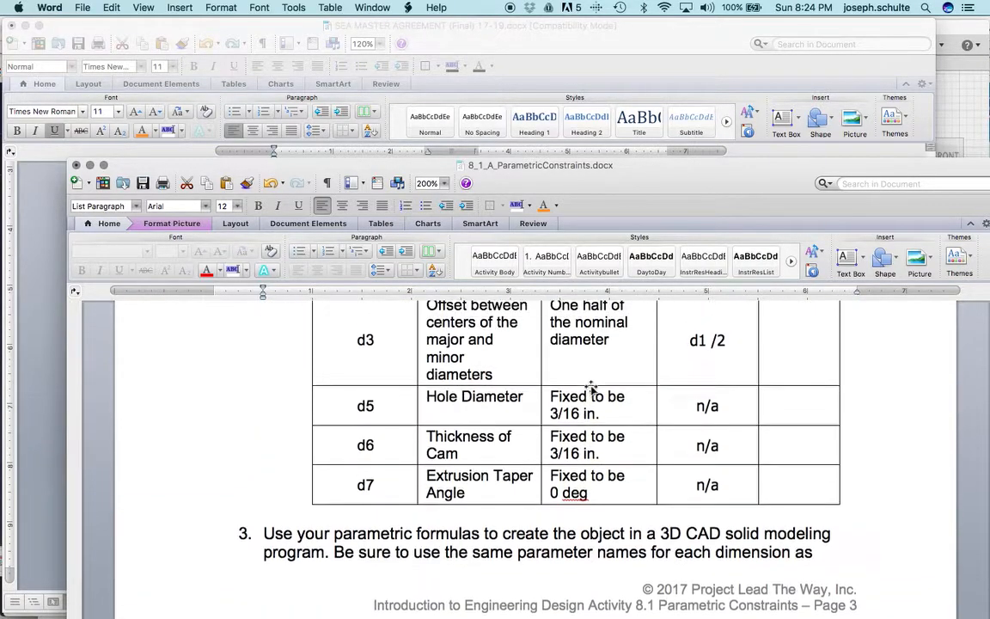
pyautogui.scroll(3, 591, 388)
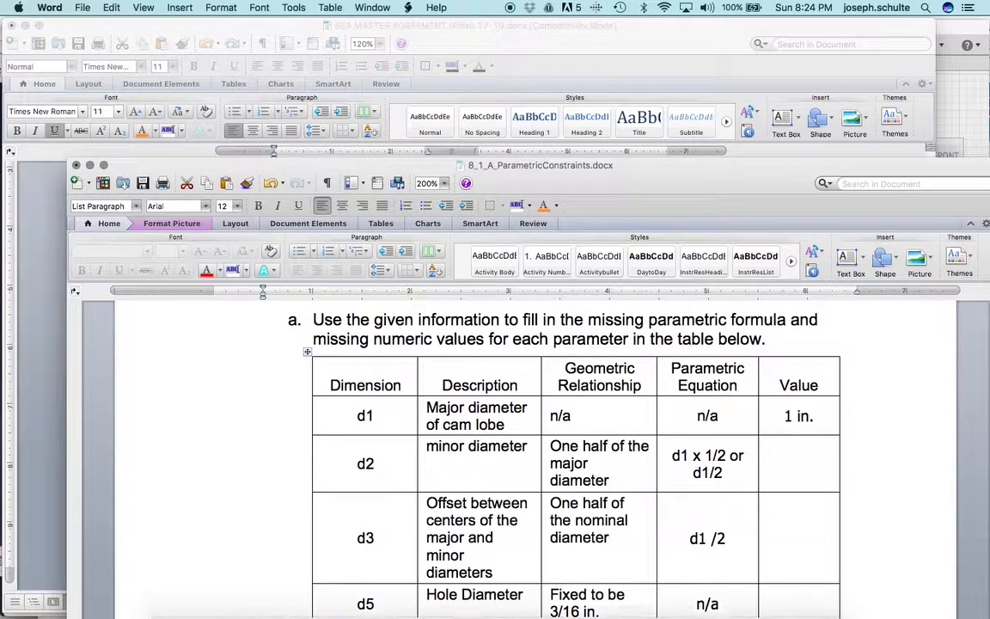
# Switch to Fusion 360 and sketch a center diameter circle on the vertical axis above the 1 in circle, with diameter d1 / 2
pyautogui.moveTo(658, 607)
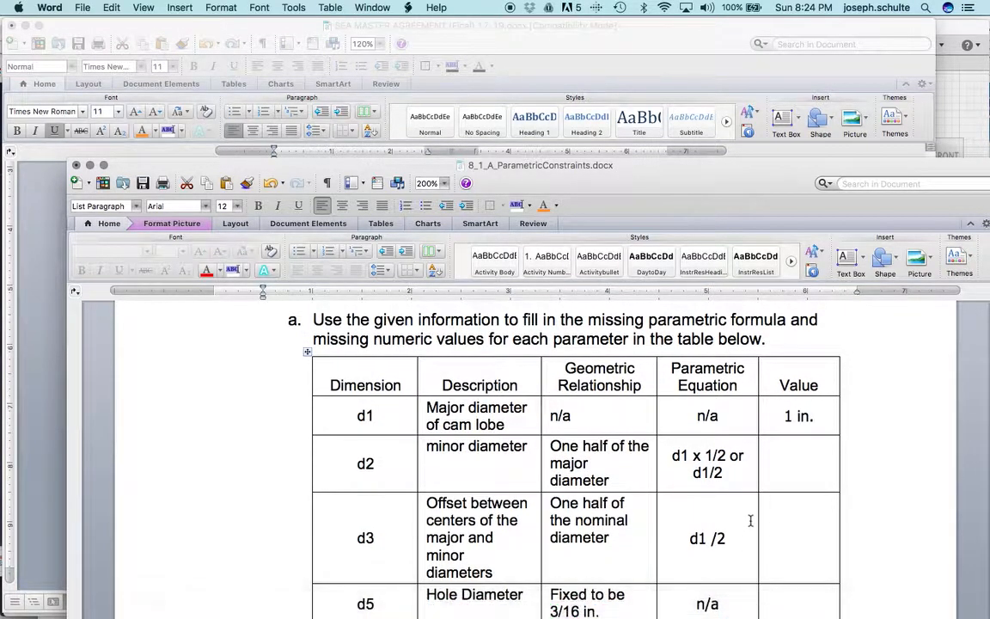
pyautogui.click(729, 608)
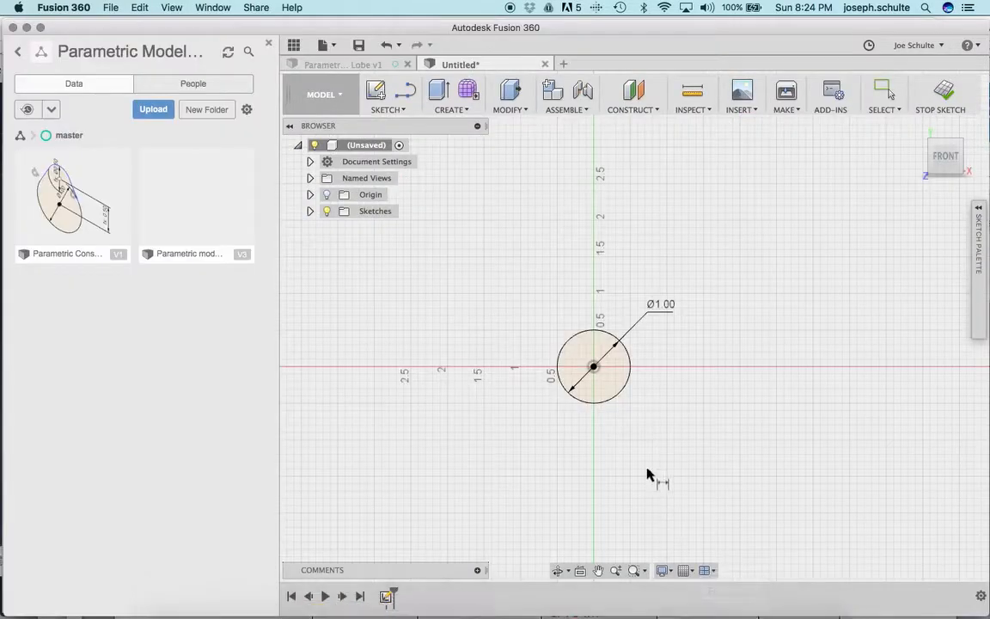
pyautogui.click(373, 111)
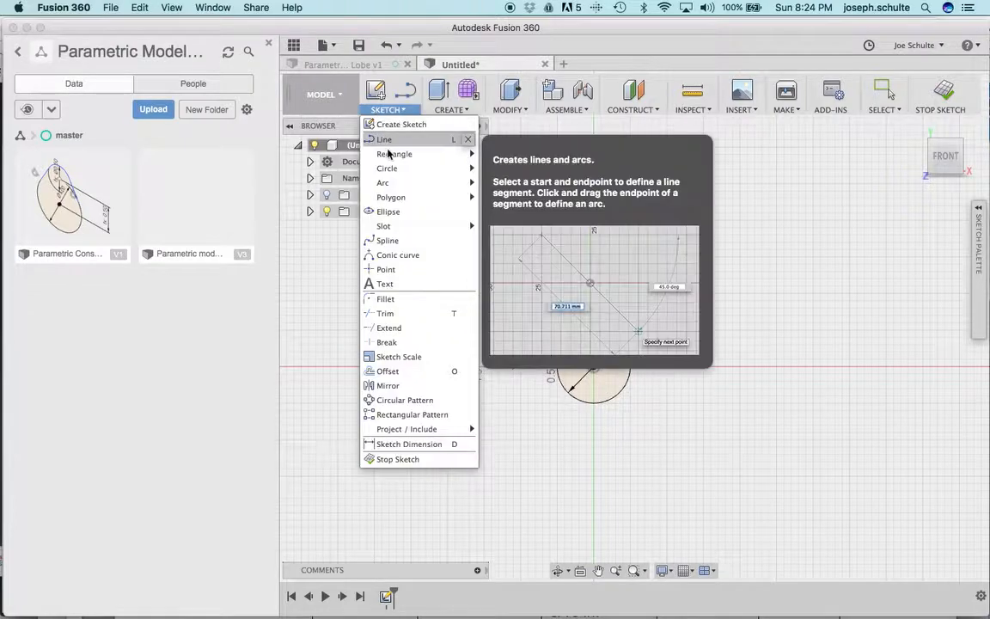
pyautogui.moveTo(404, 168)
pyautogui.click(524, 172)
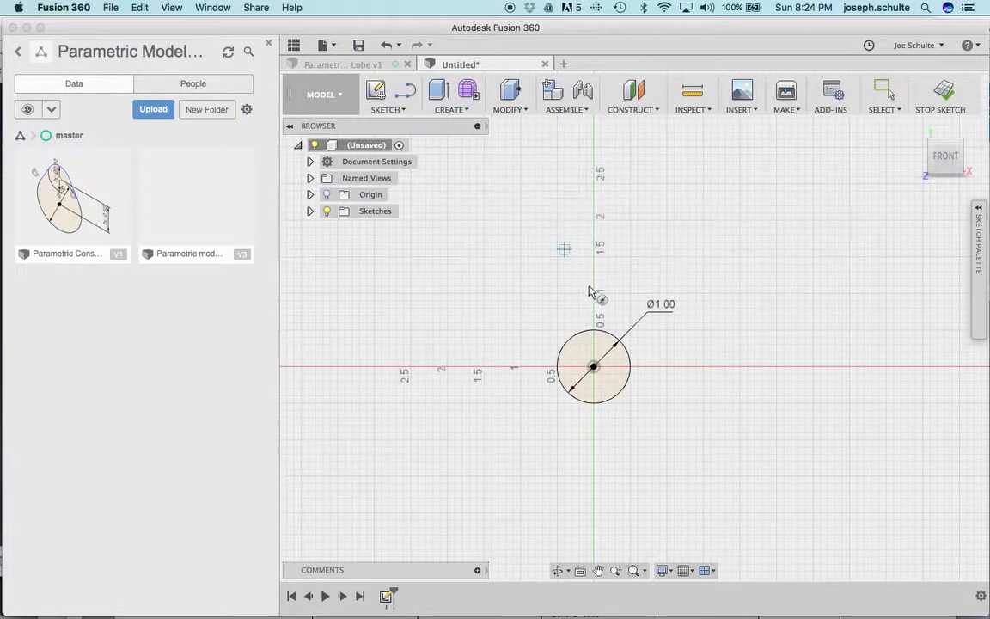
pyautogui.click(594, 301)
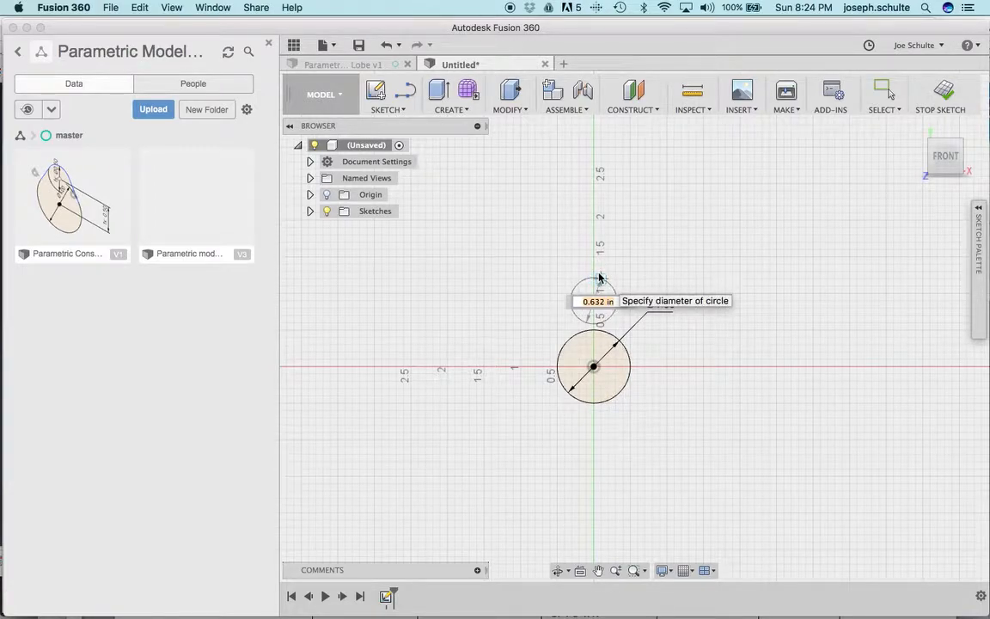
pyautogui.write('d1 / 2')
pyautogui.press('Return')
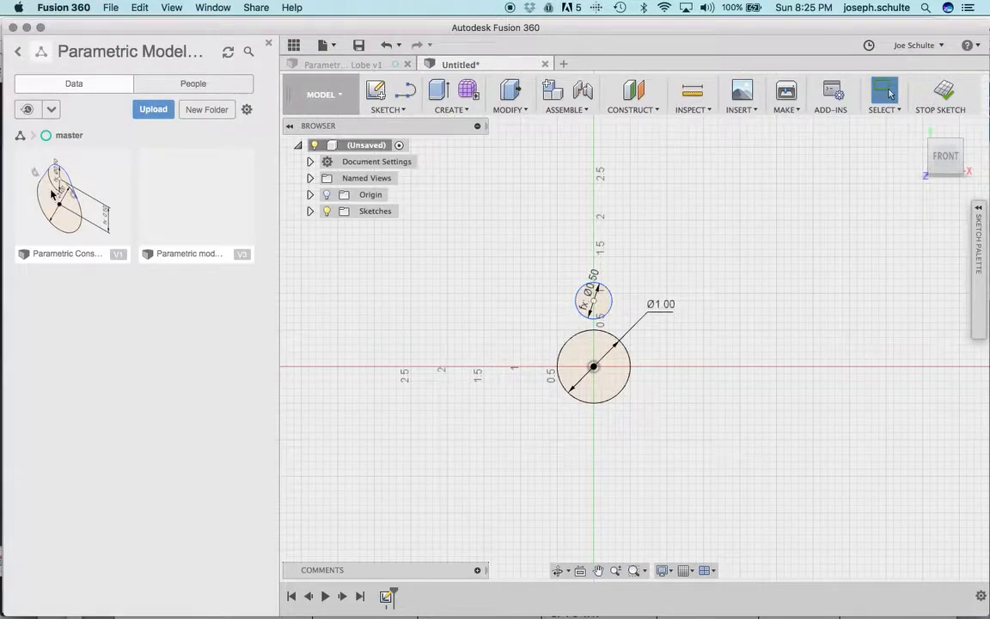
# Switch to Microsoft Word and replace "nominal" with "major" in the d3 row's geometric relationship
pyautogui.moveTo(269, 616)
pyautogui.click(595, 609)
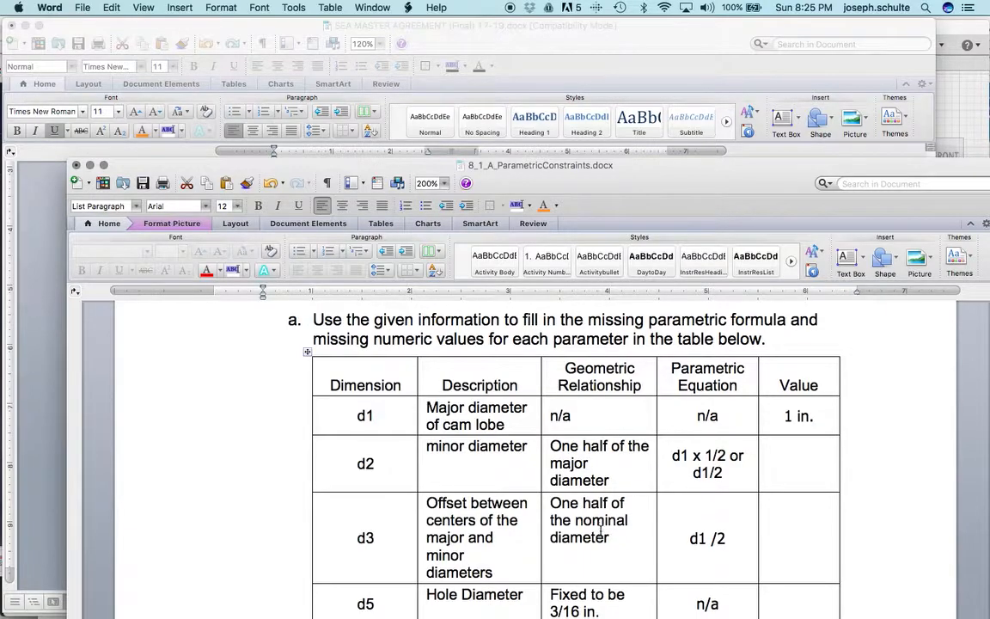
pyautogui.moveTo(627, 520); pyautogui.dragTo(578, 522)
pyautogui.write('major')
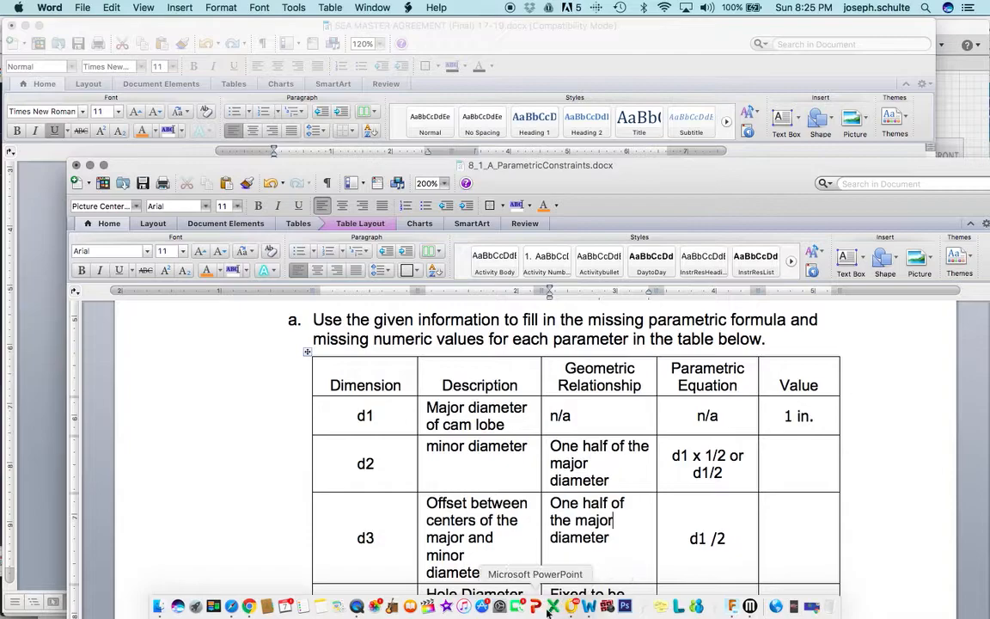
# Switch to Fusion 360 and dimension the vertical offset between the two circle centers as d1/2
pyautogui.click(734, 608)
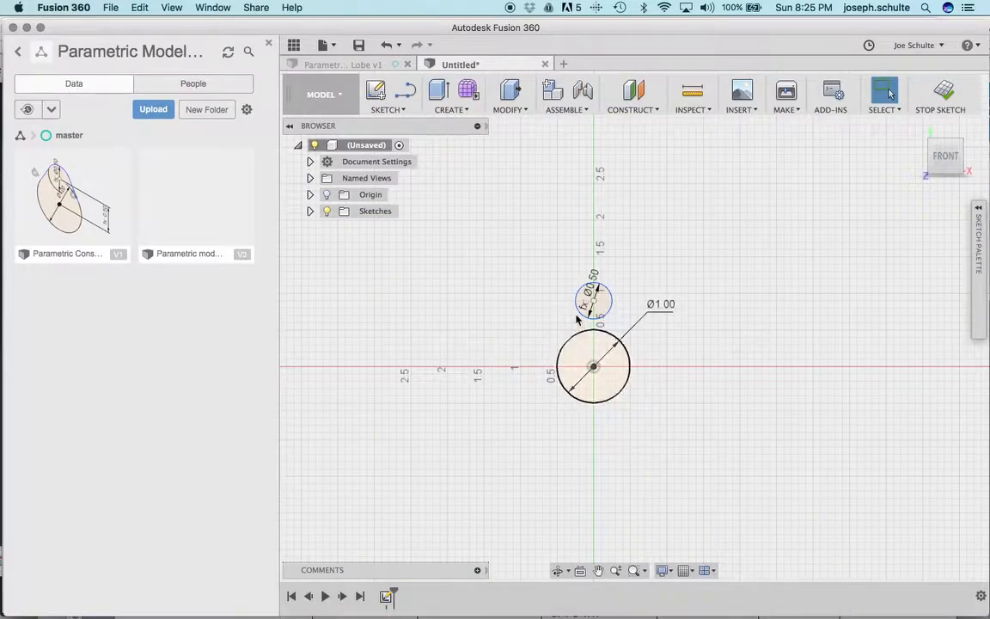
pyautogui.press('d')
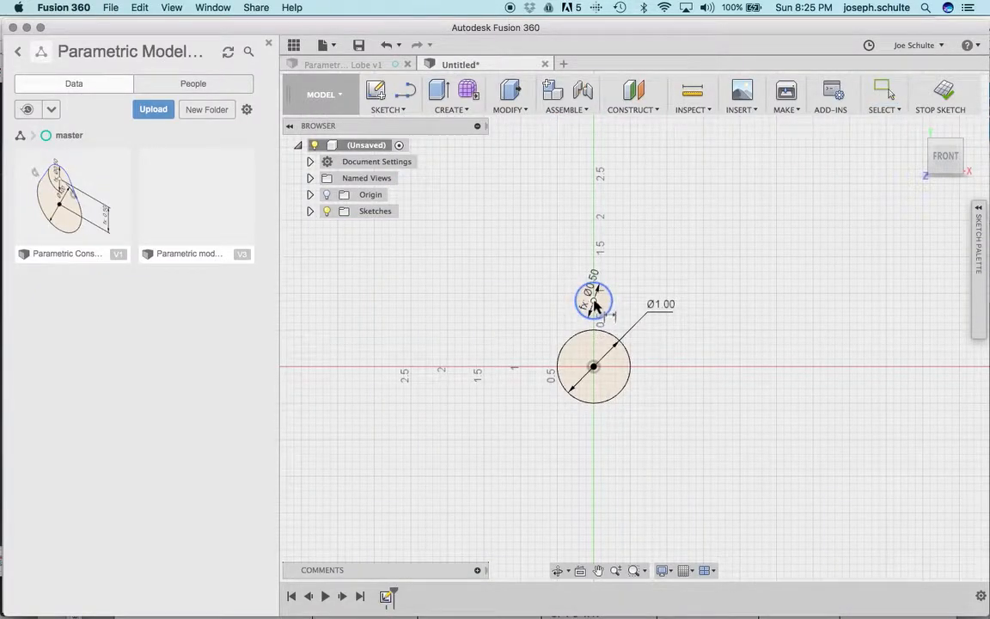
pyautogui.click(593, 302)
pyautogui.click(594, 370)
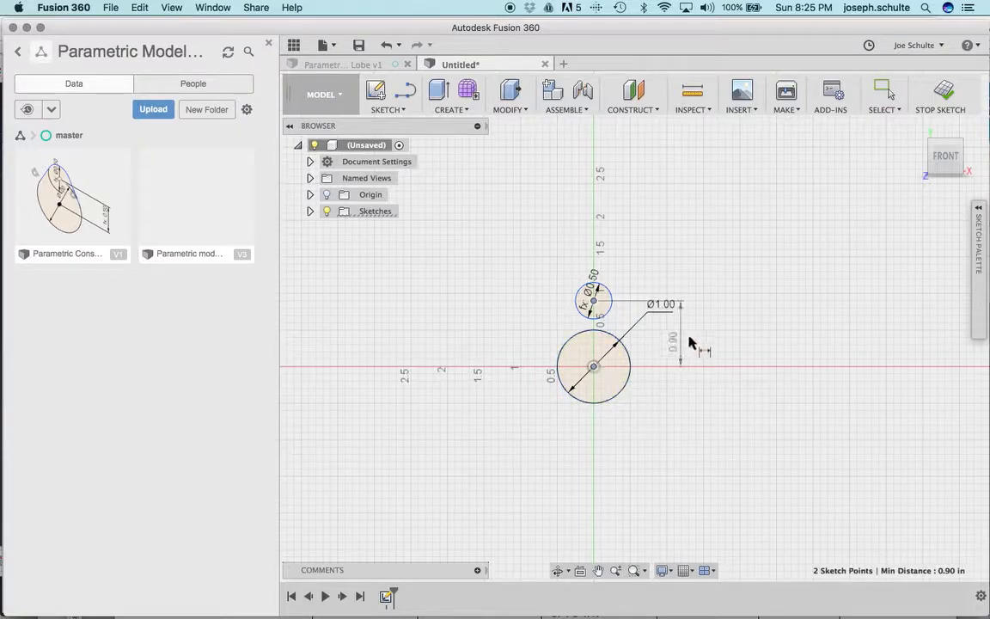
pyautogui.click(716, 333)
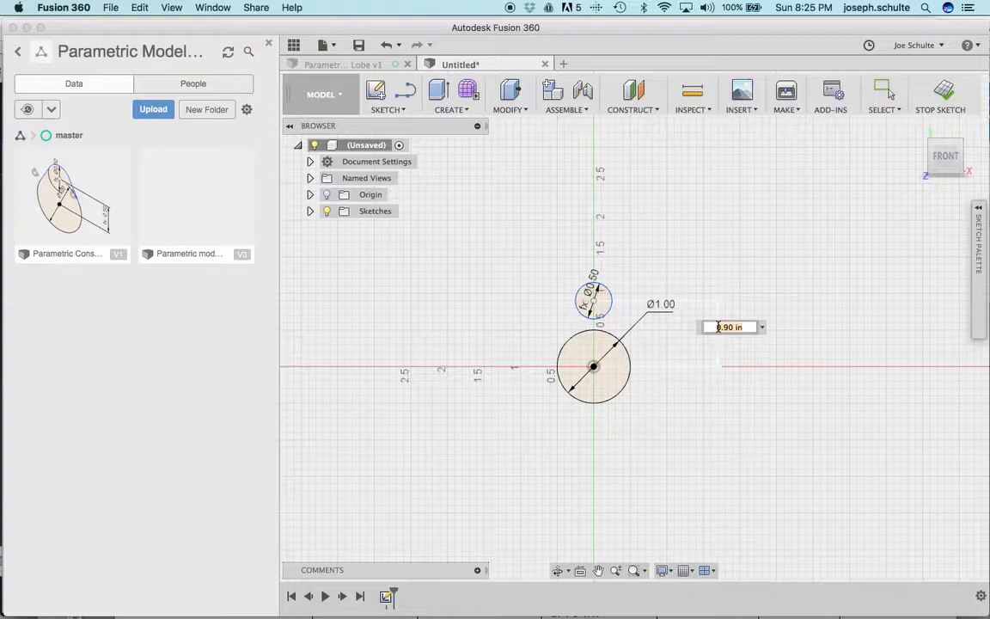
pyautogui.write('d1/2')
pyautogui.press('Return')
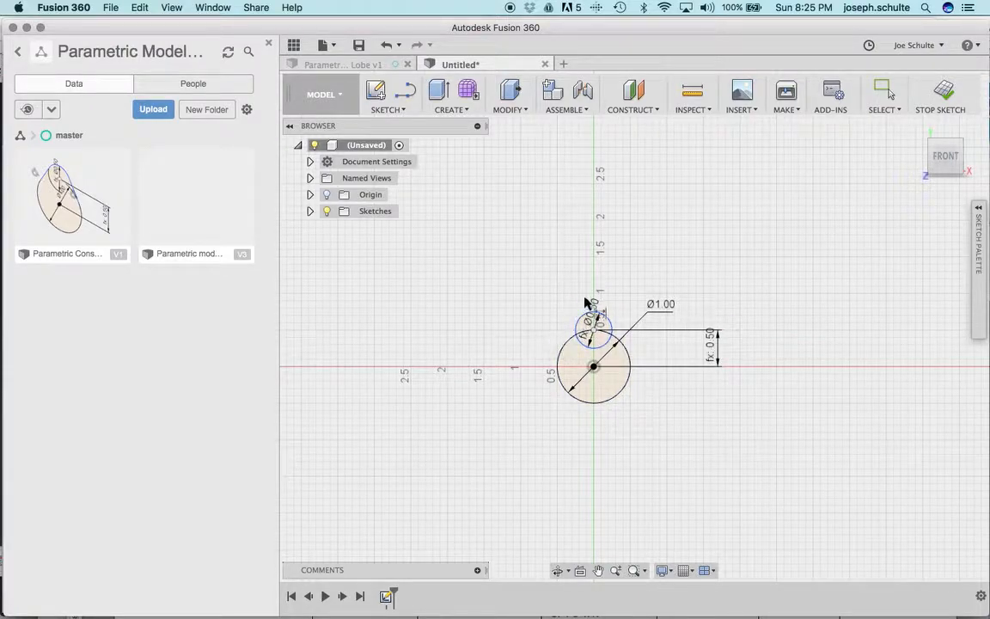
# Sketch two collinear lines from the vertical axis 1 in above the origin, tangent to the small circle's left side and ending tangent on the large circle
pyautogui.scroll(-2, 581, 284)
pyautogui.scroll(10, 581, 284)
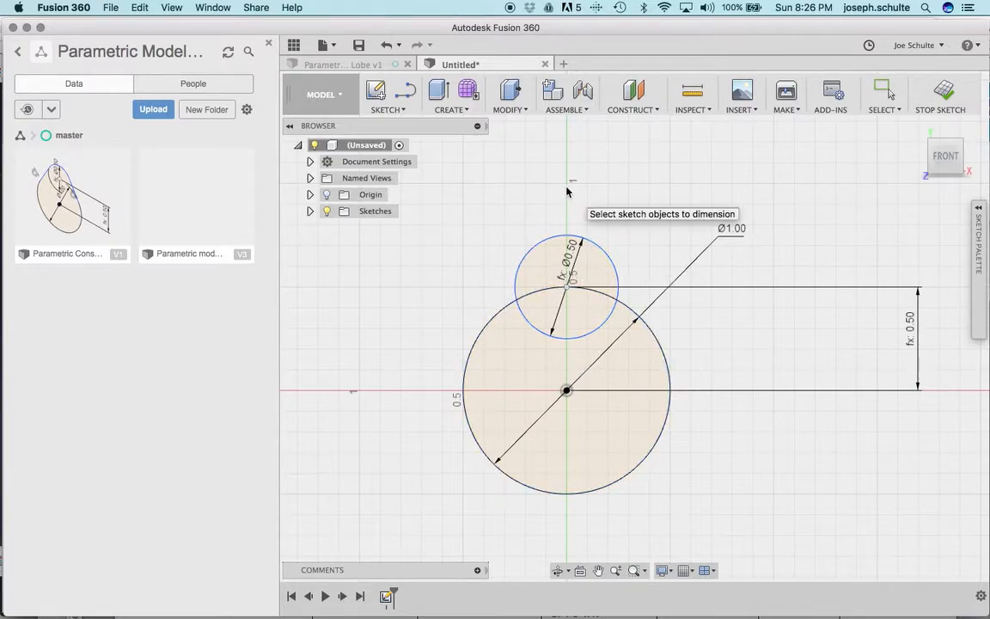
pyautogui.press('l')
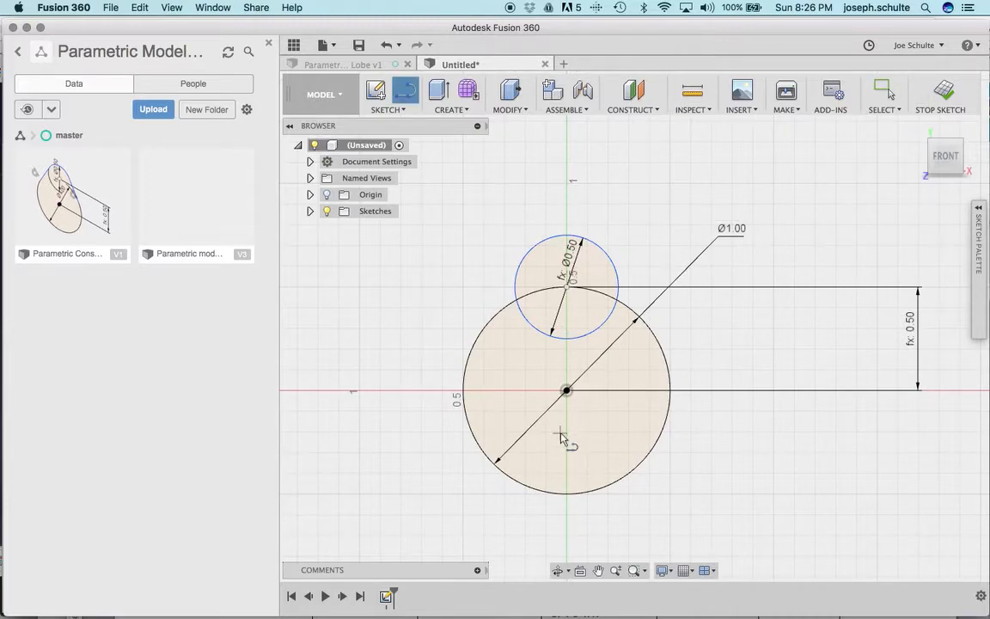
pyautogui.click(559, 197)
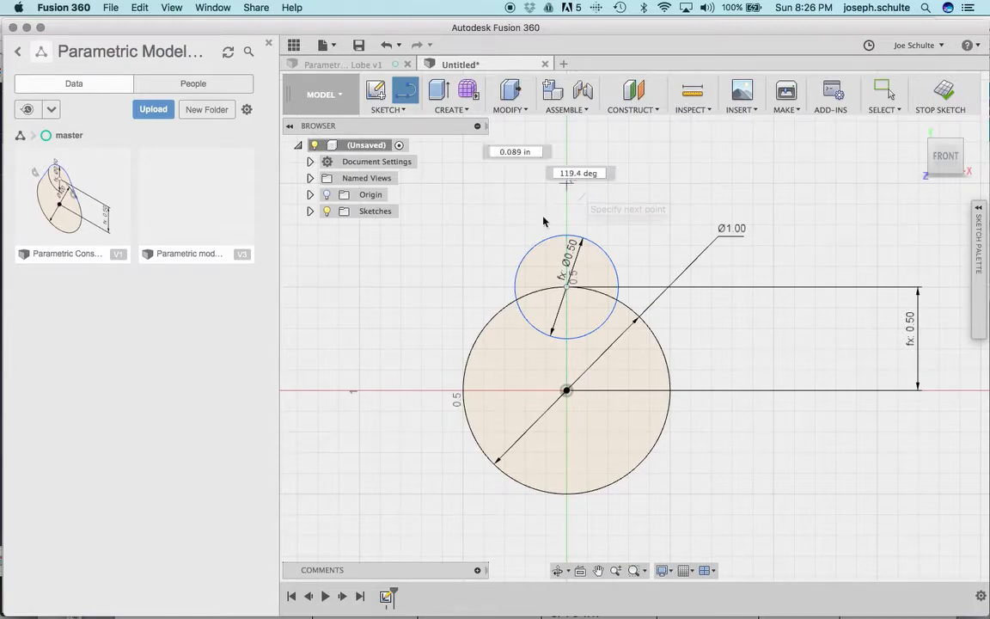
pyautogui.doubleClick(521, 257)
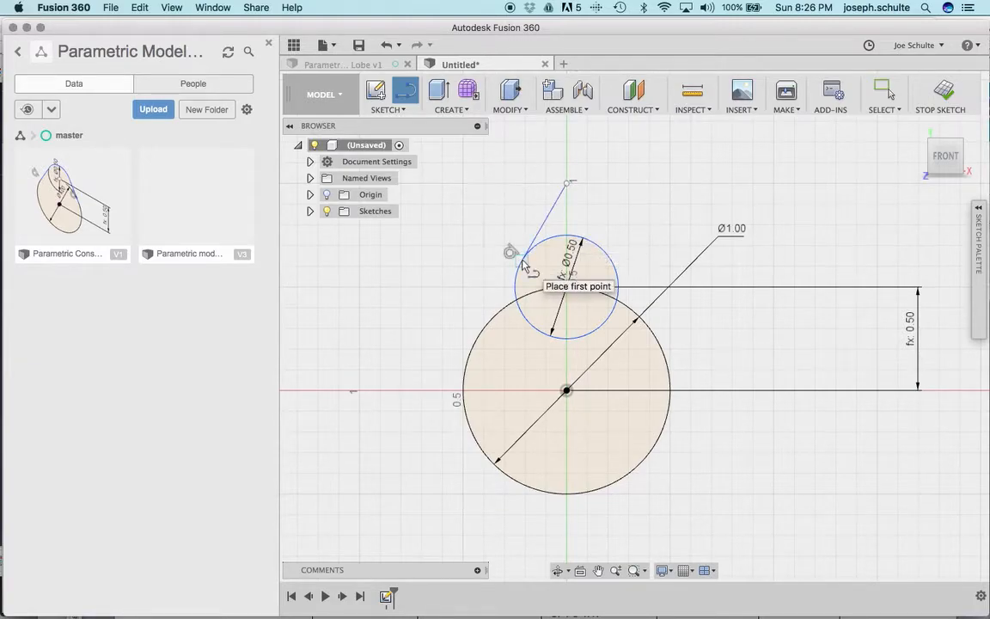
pyautogui.click(521, 257)
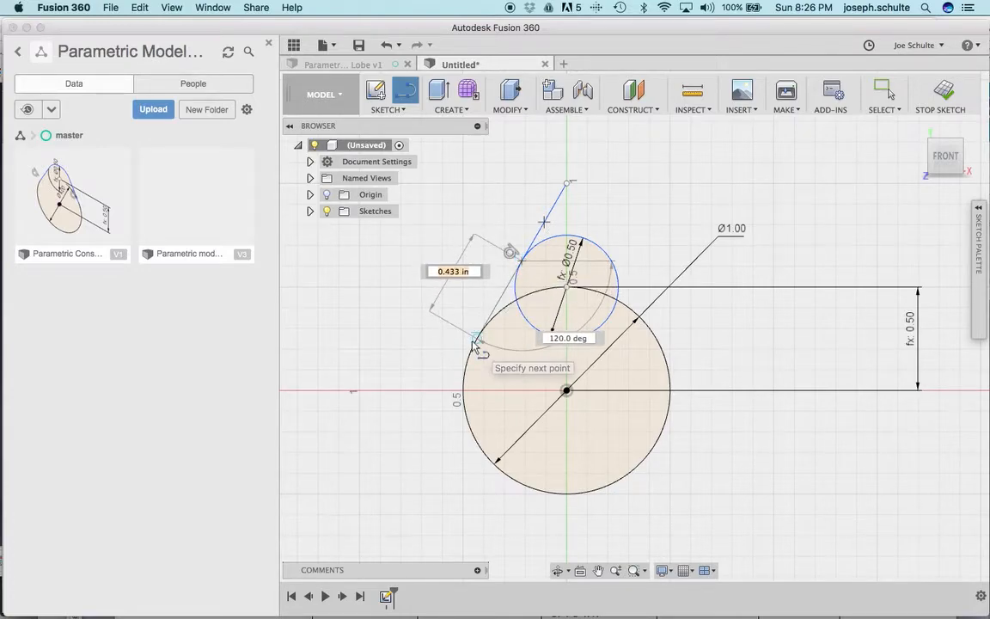
pyautogui.doubleClick(474, 339)
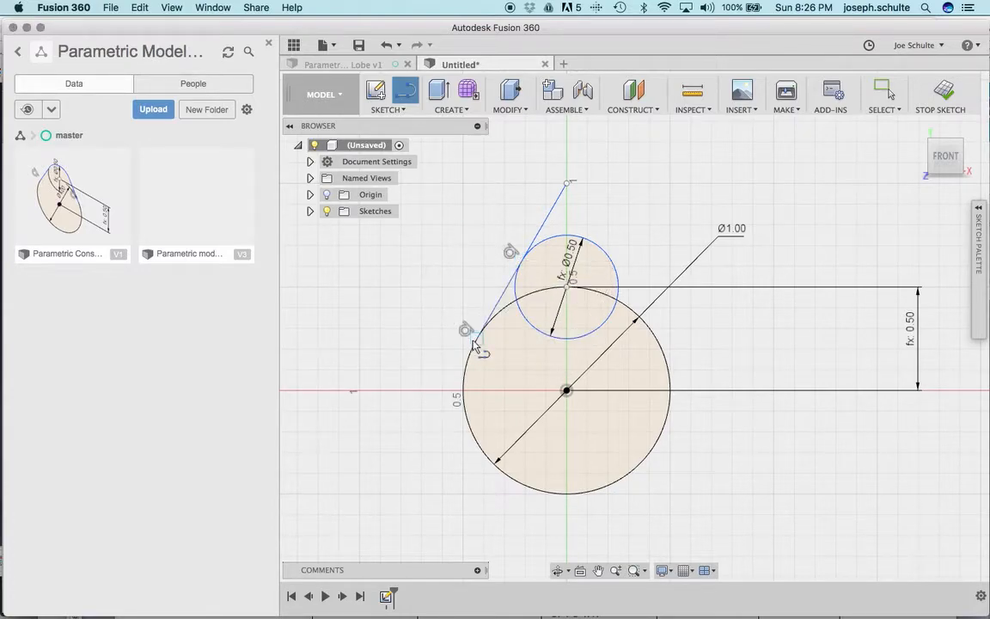
# Sketch matching lines from the same apex, tangent to the small circle's right side and ending tangent on the large circle
pyautogui.click(566, 185)
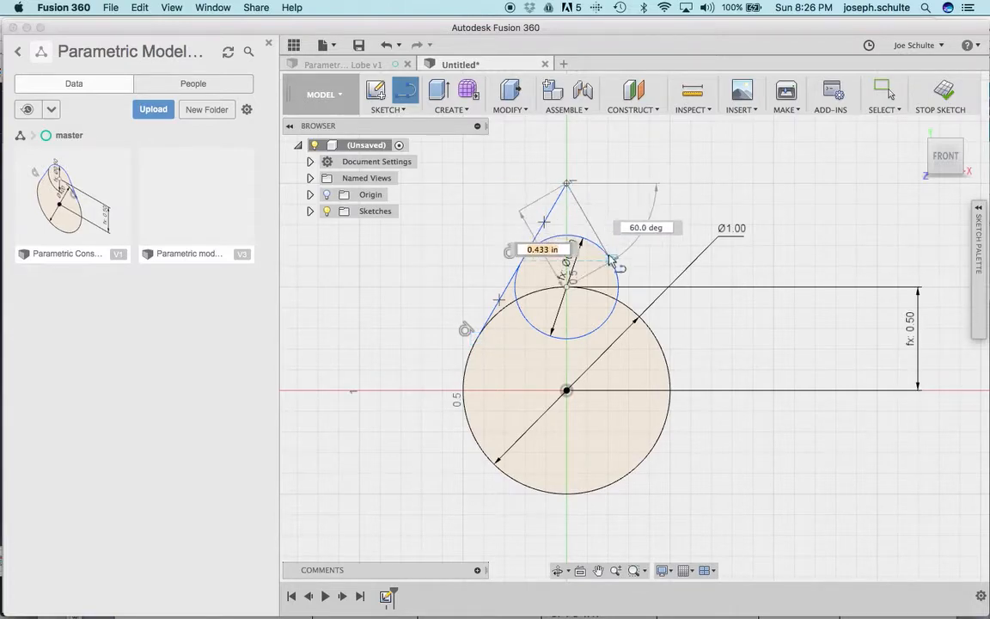
pyautogui.click(611, 258)
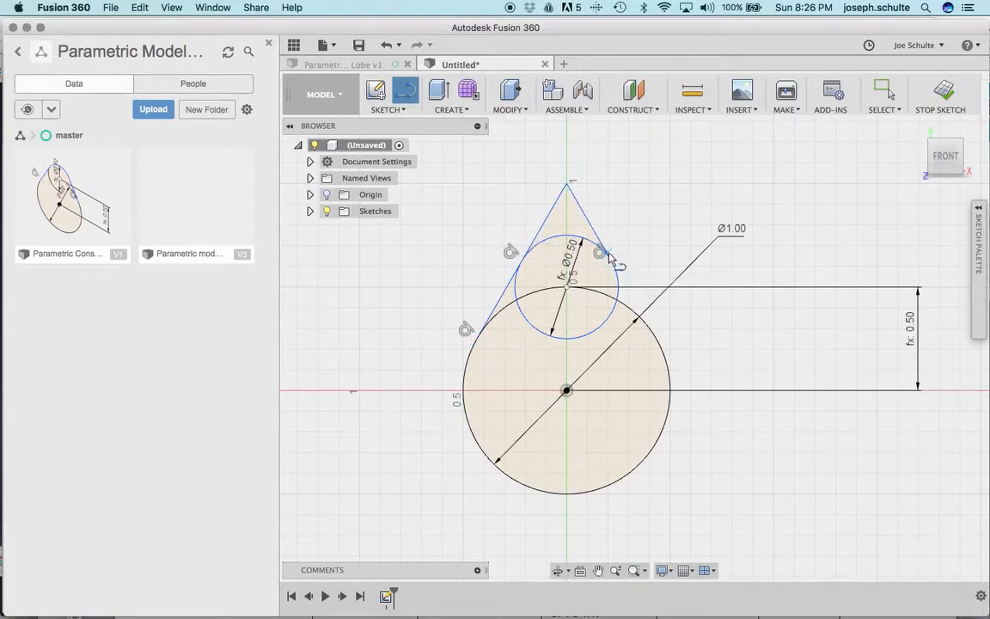
pyautogui.click(660, 345)
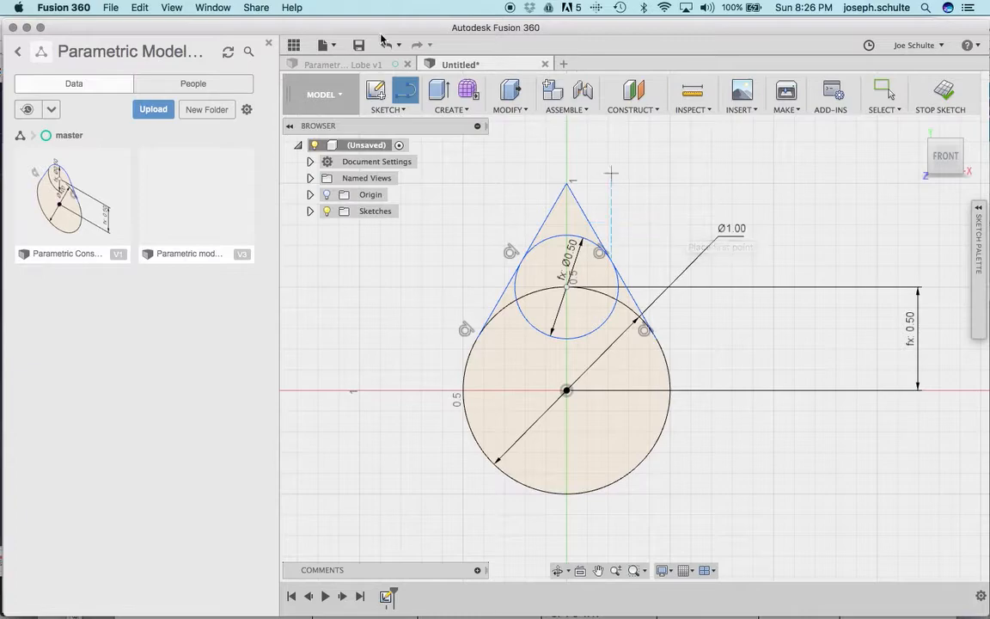
# Trim the tangent lines above the small circle and the inner arcs of both circles, leaving only the outer cam outline
pyautogui.click(387, 110)
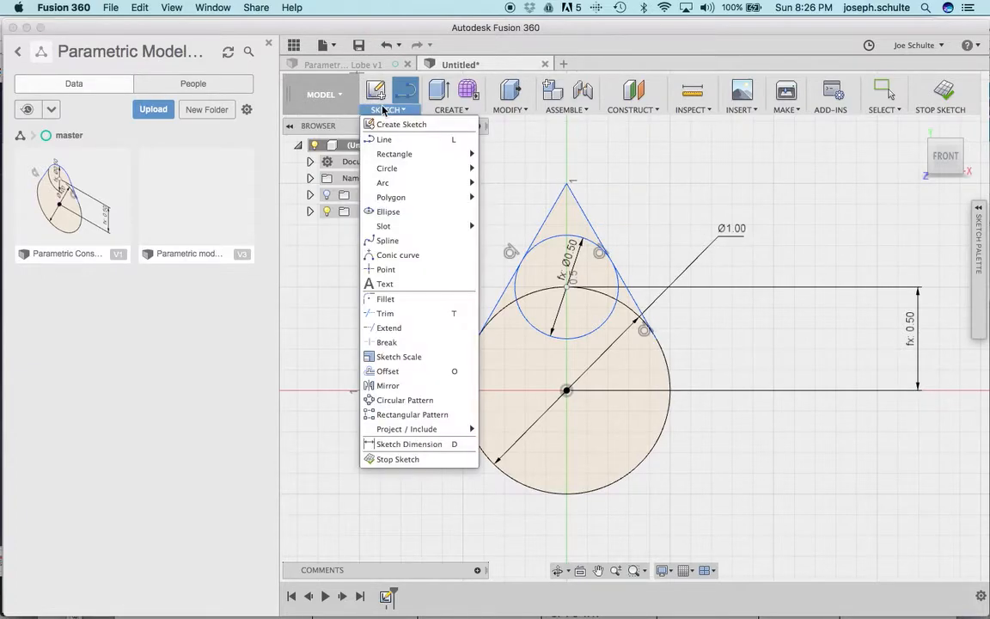
pyautogui.click(387, 313)
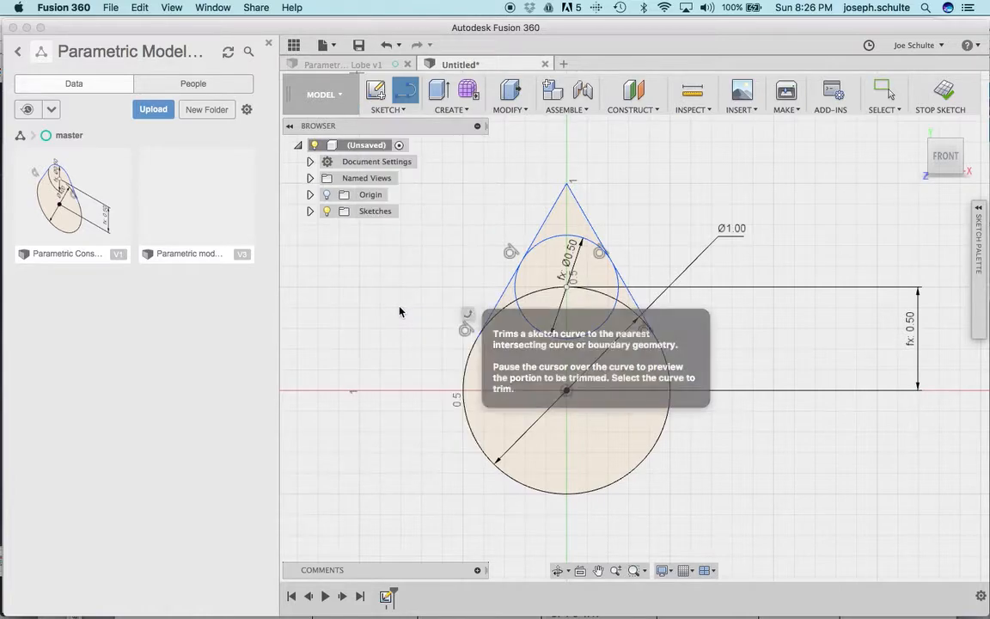
pyautogui.click(534, 233)
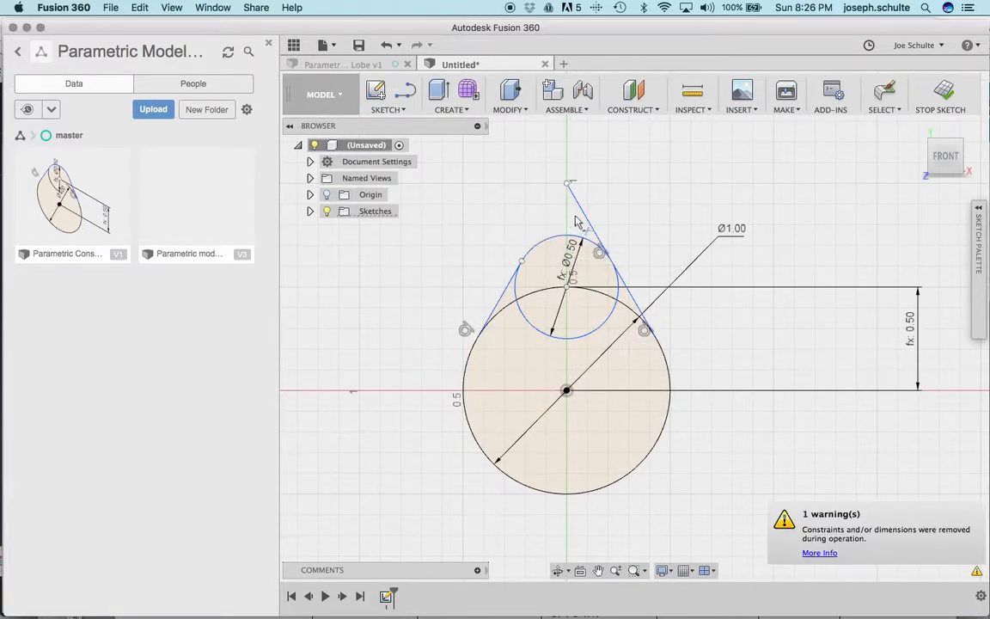
pyautogui.click(581, 223)
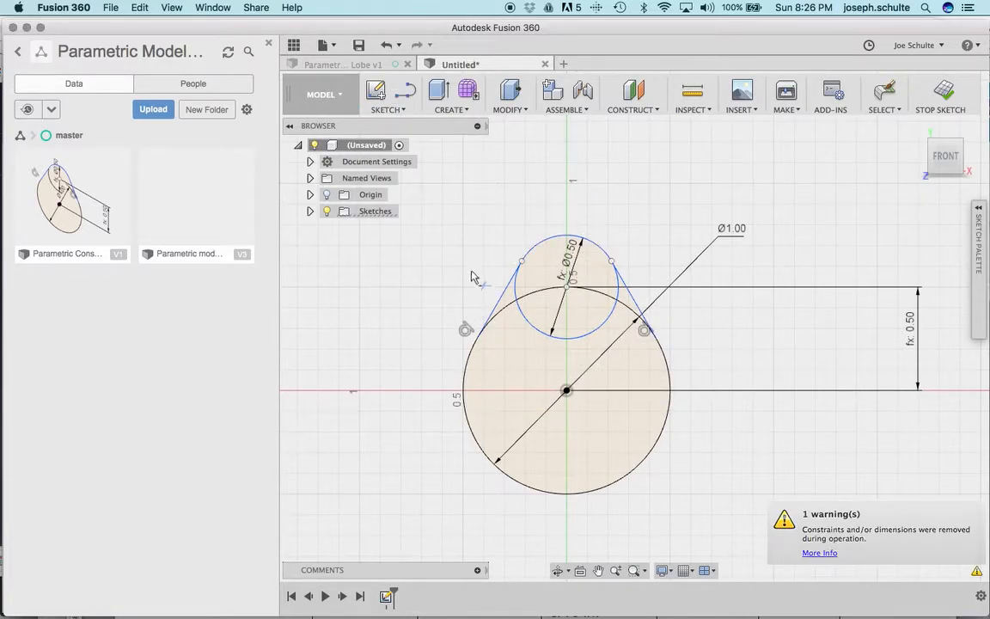
pyautogui.click(512, 310)
pyautogui.click(515, 299)
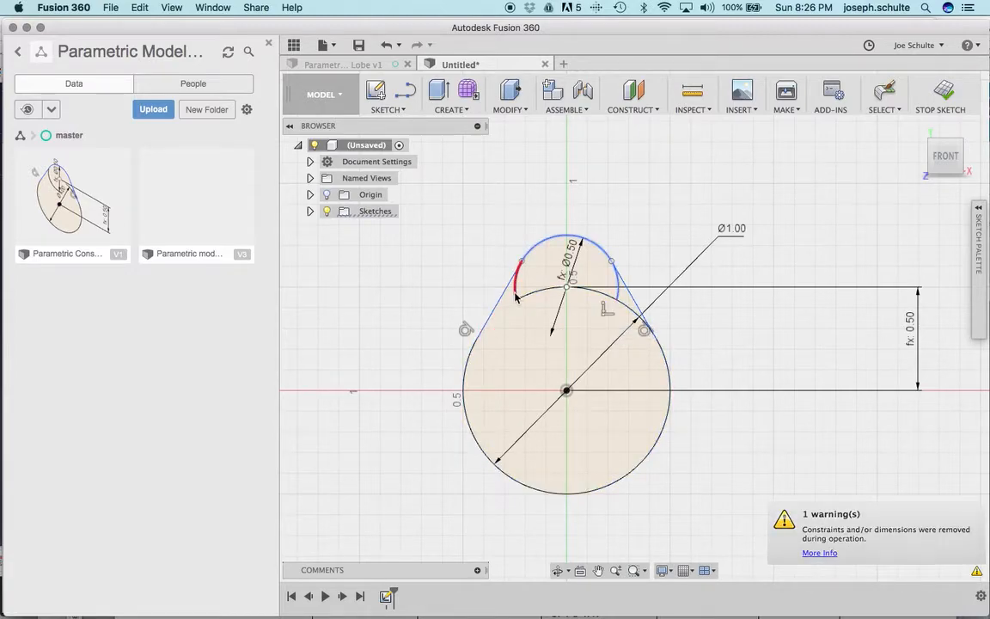
pyautogui.click(622, 294)
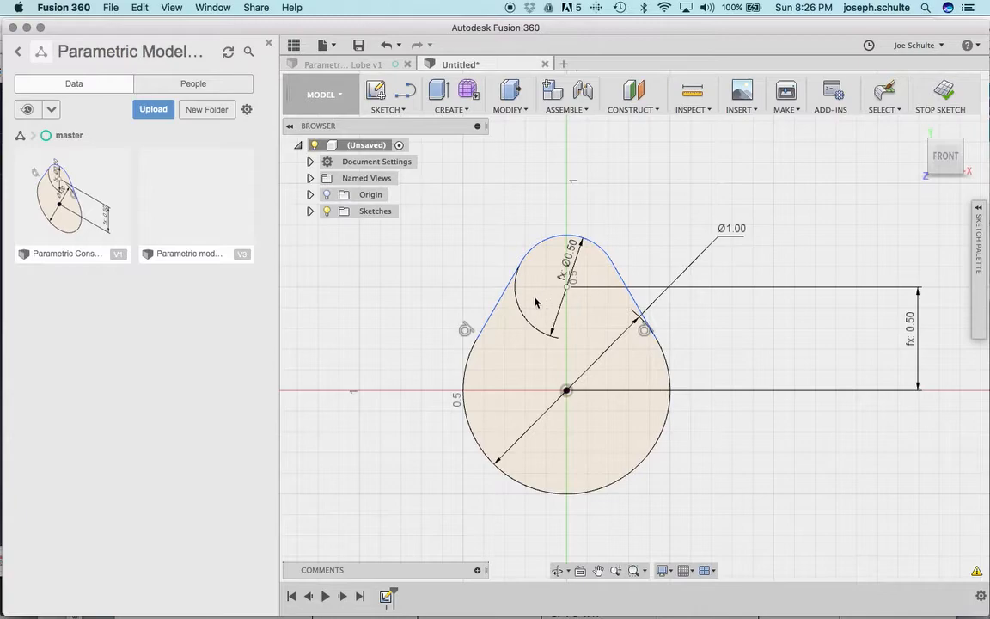
# Start an Extrude of the closed cam profile and switch to an isometric view
pyautogui.press('e')
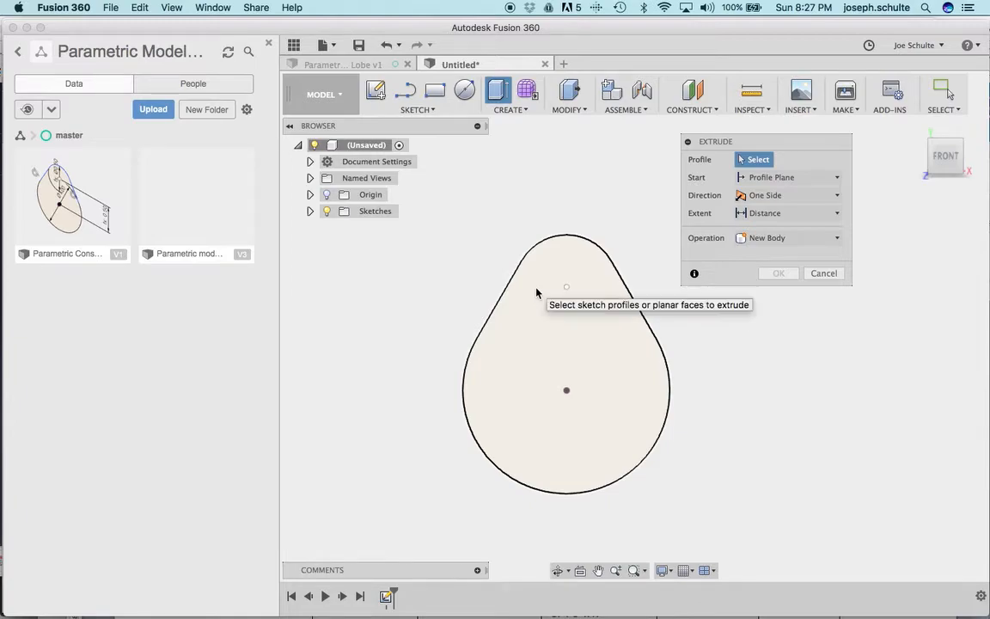
pyautogui.click(536, 292)
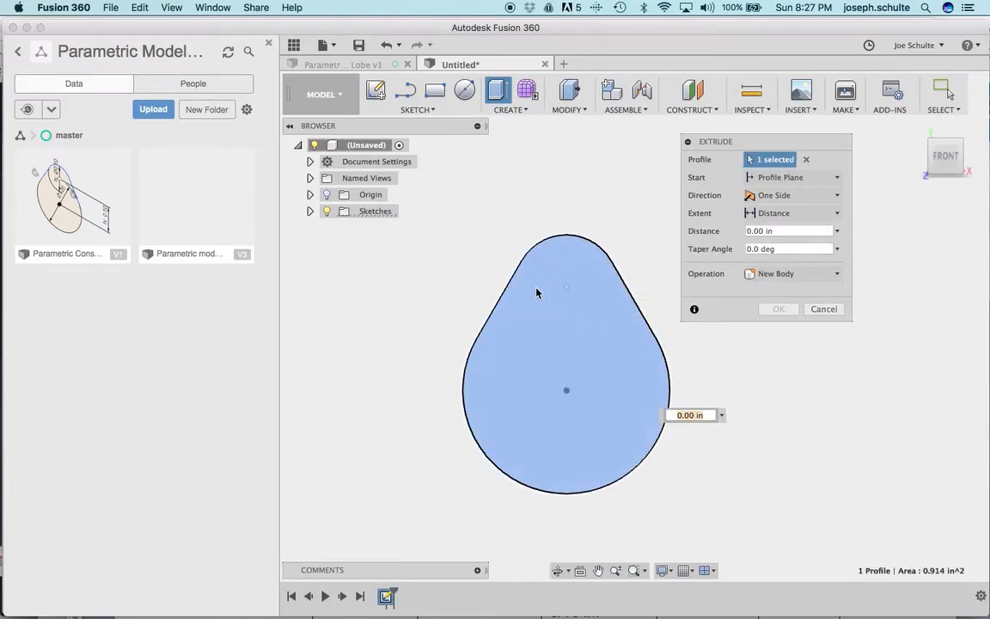
pyautogui.click(930, 142)
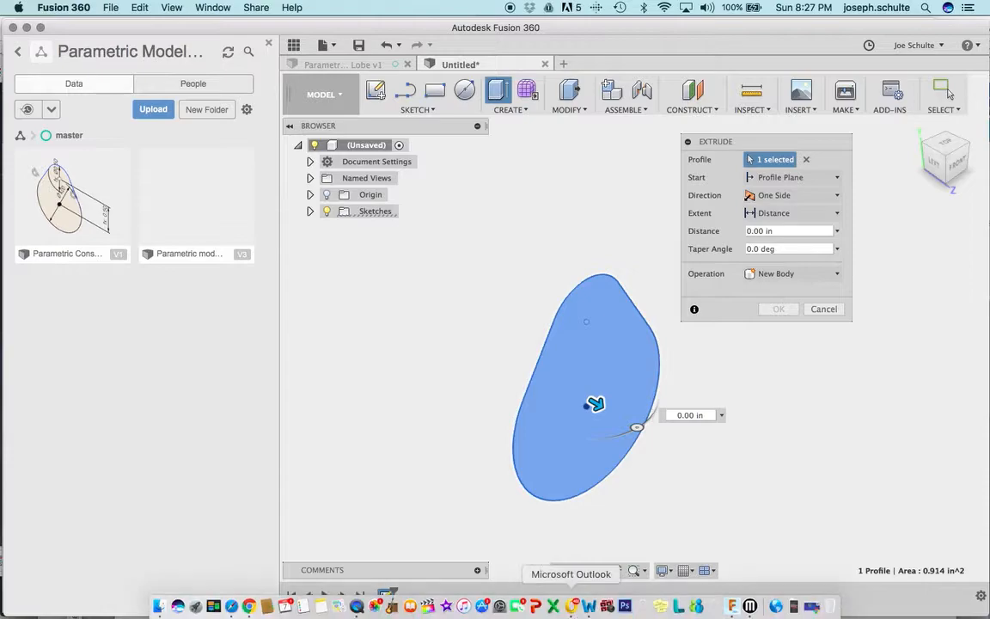
# Look up the cam thickness in the Word worksheet and, back in Fusion 360, extrude the cam profile 3/16 in as a new body
pyautogui.click(588, 609)
pyautogui.scroll(-4, 583, 469)
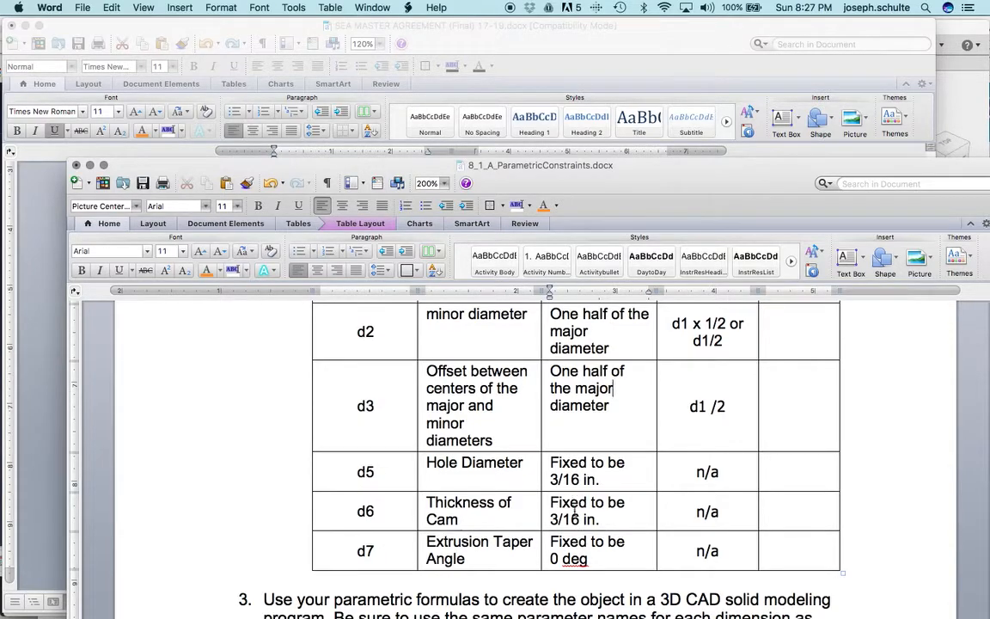
pyautogui.moveTo(588, 606)
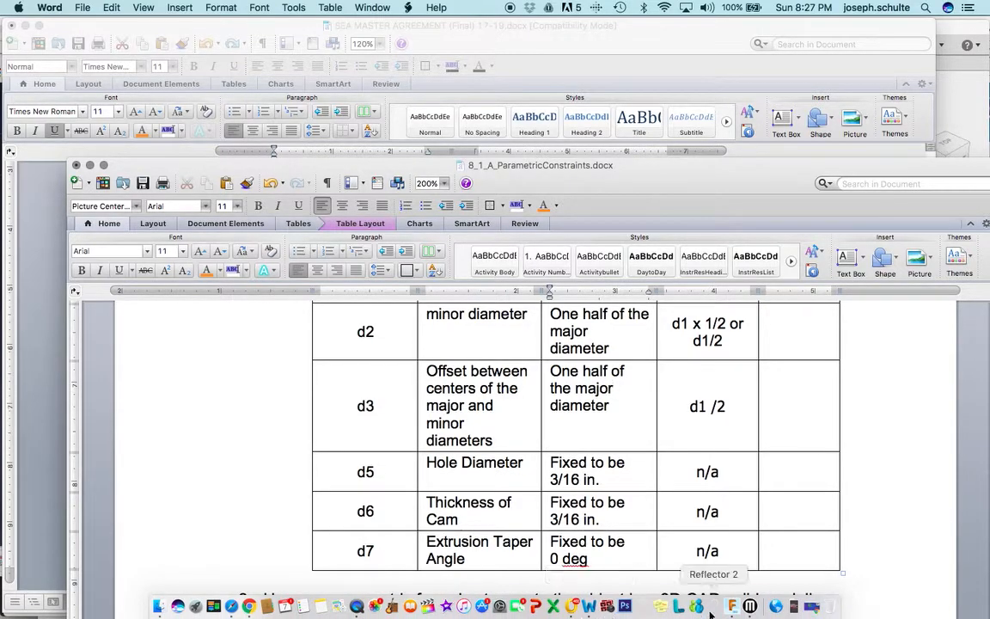
pyautogui.click(678, 606)
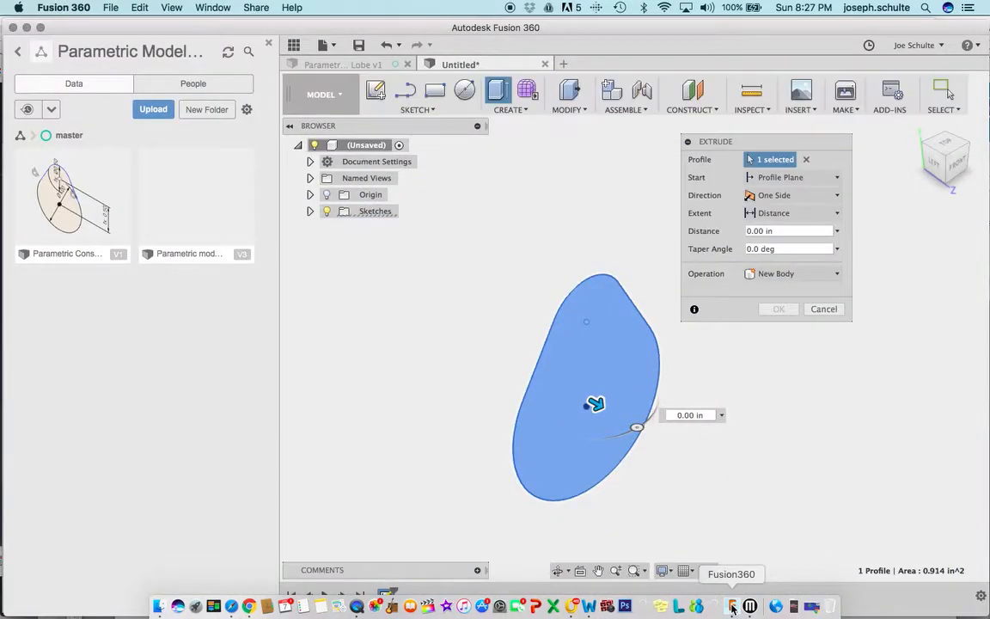
pyautogui.doubleClick(764, 231)
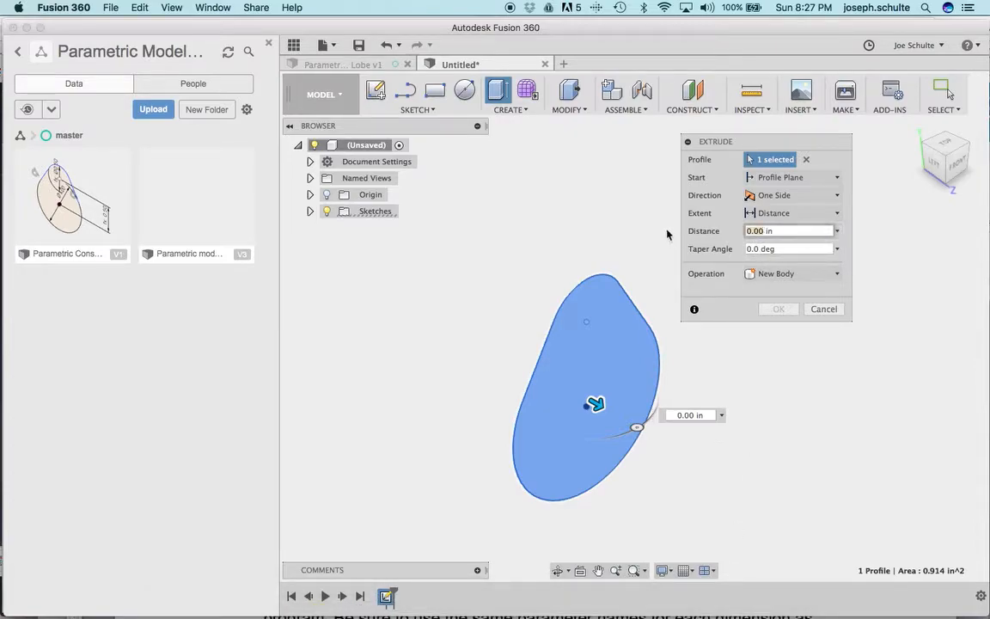
pyautogui.write('3/16')
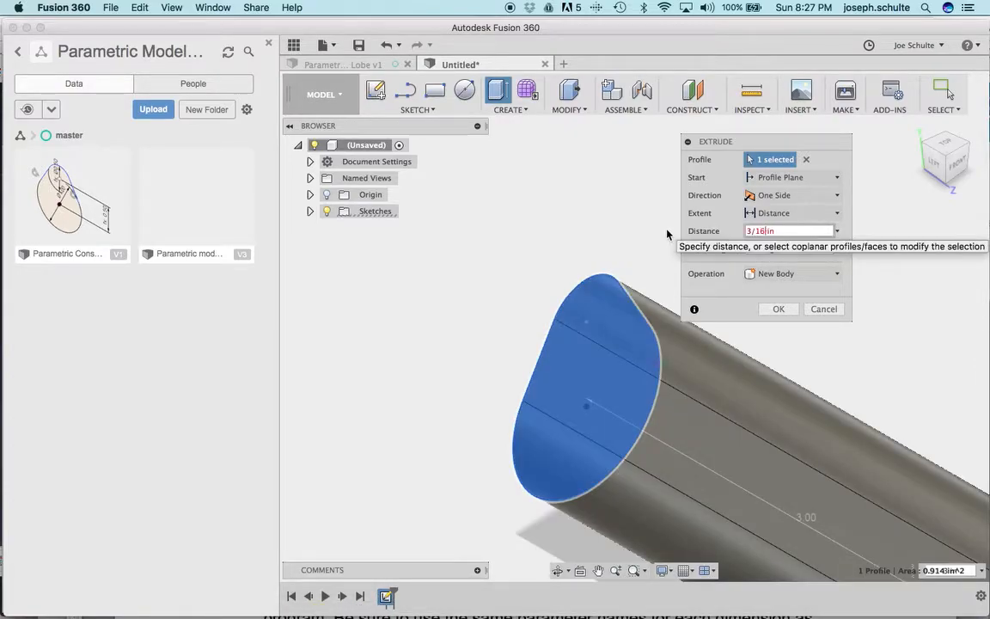
pyautogui.write('"')
pyautogui.press('Delete')
pyautogui.press('Delete')
pyautogui.press('Delete')
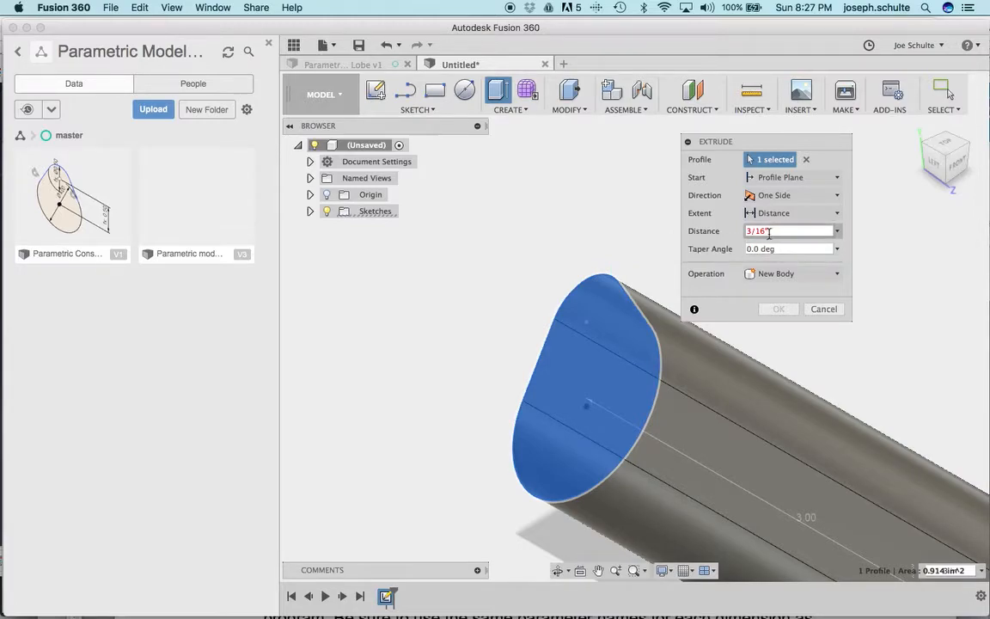
pyautogui.press('Return')
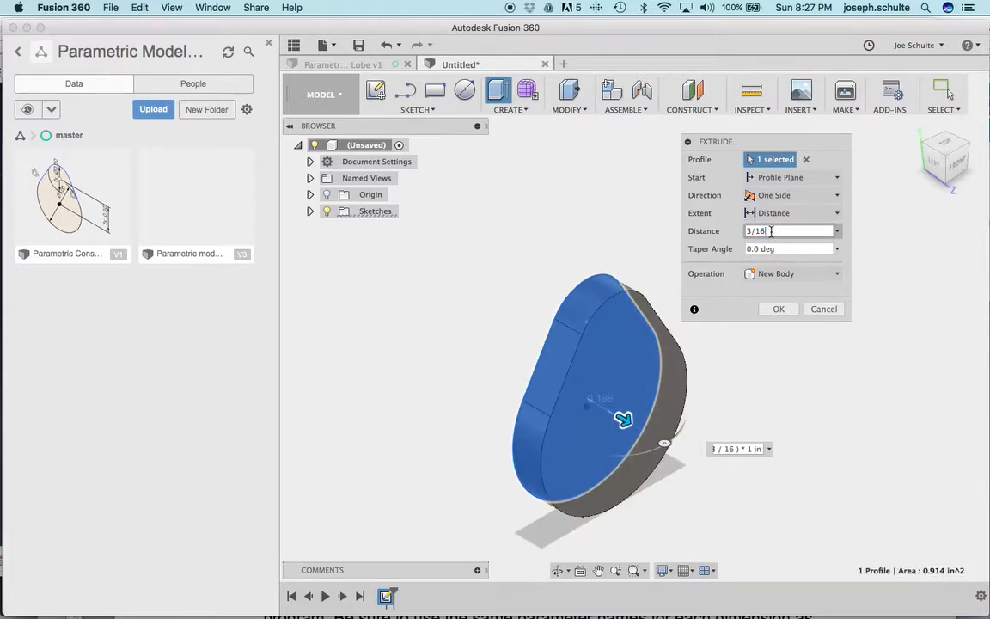
pyautogui.press('Return')
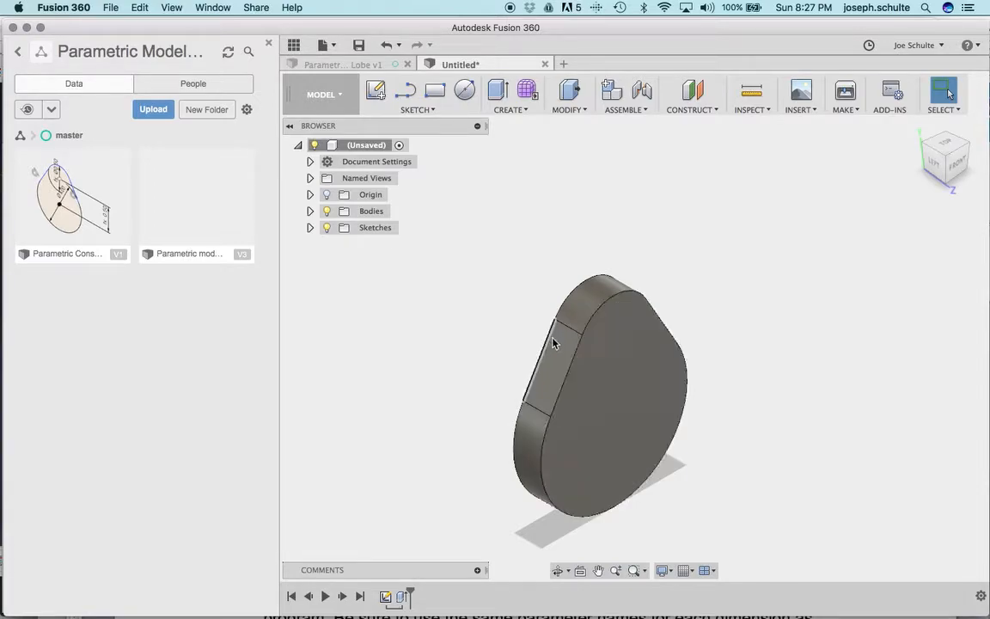
# Sketch a 3/16 in diameter circle centred on the origin on the cam's front face
pyautogui.click(591, 403)
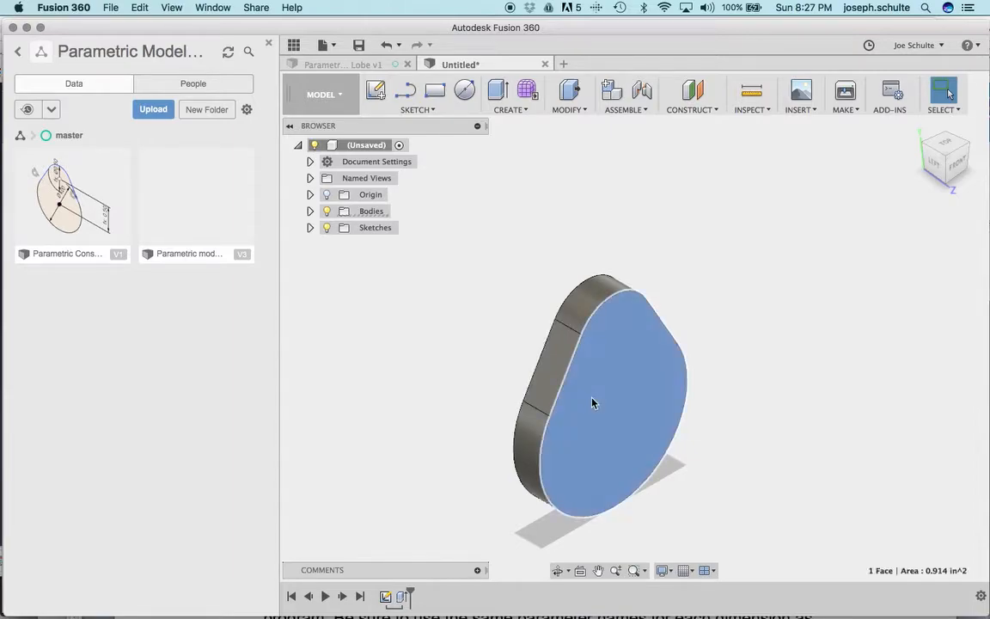
pyautogui.rightClick(591, 402)
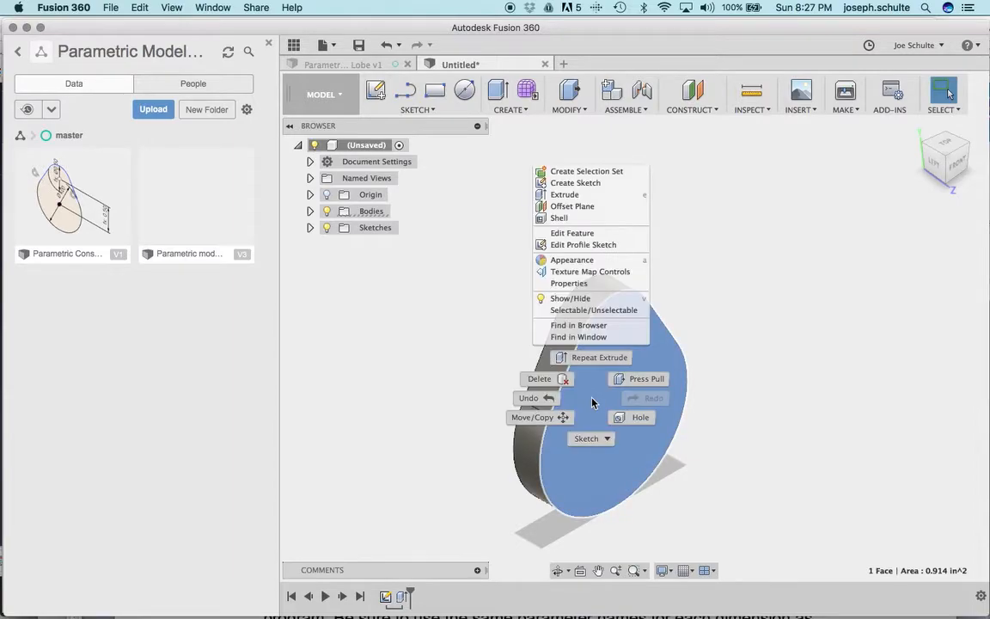
pyautogui.click(377, 92)
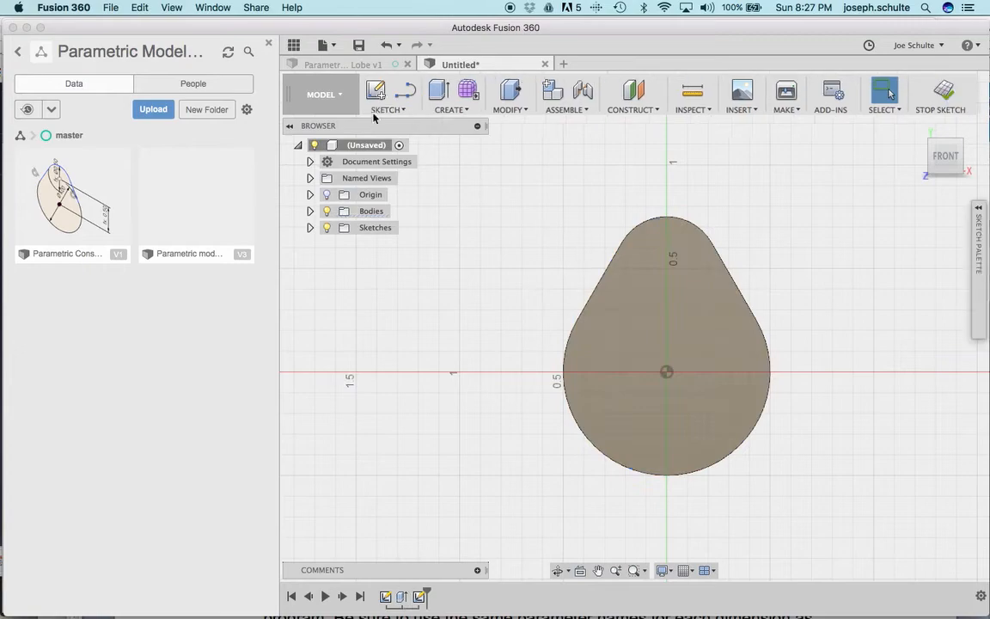
pyautogui.click(400, 112)
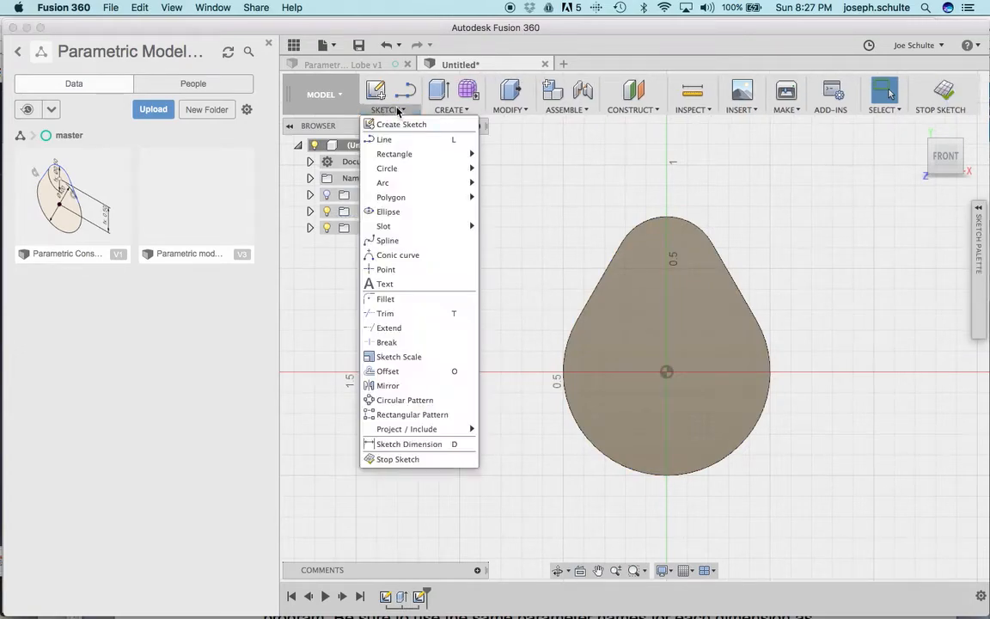
pyautogui.moveTo(438, 171)
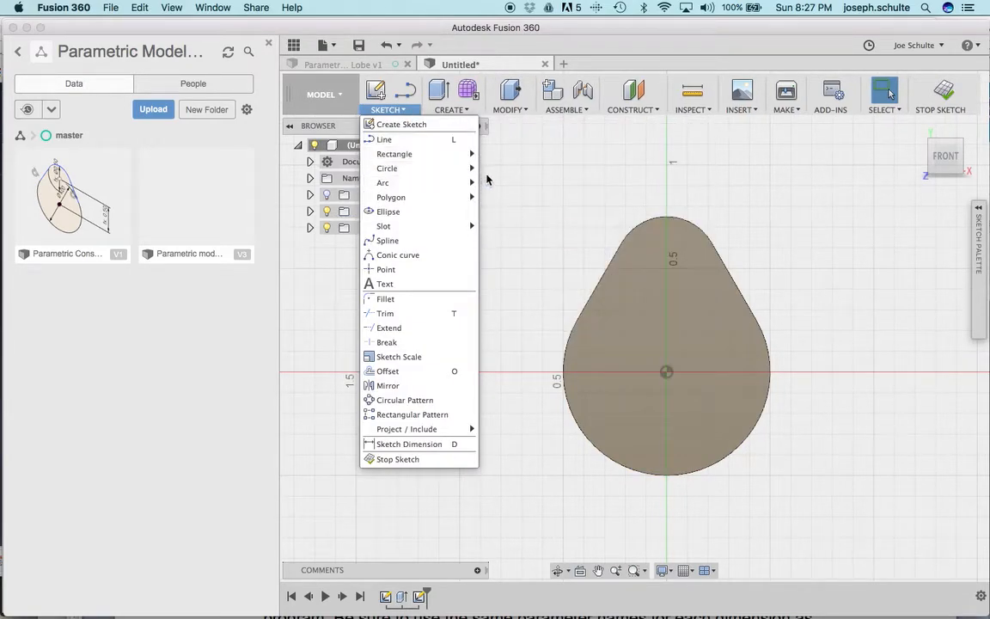
pyautogui.click(531, 170)
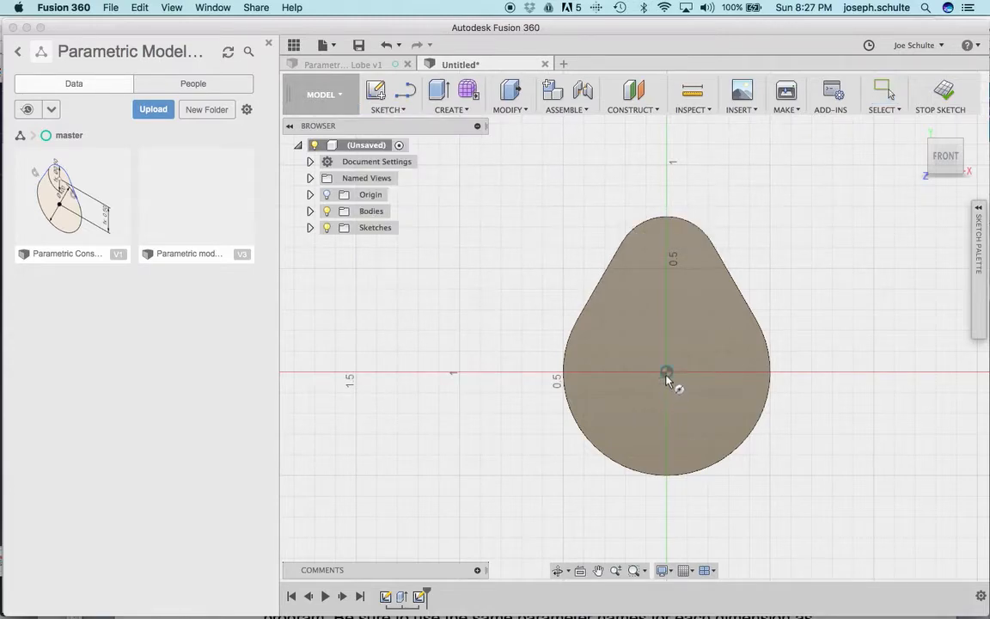
pyautogui.click(666, 371)
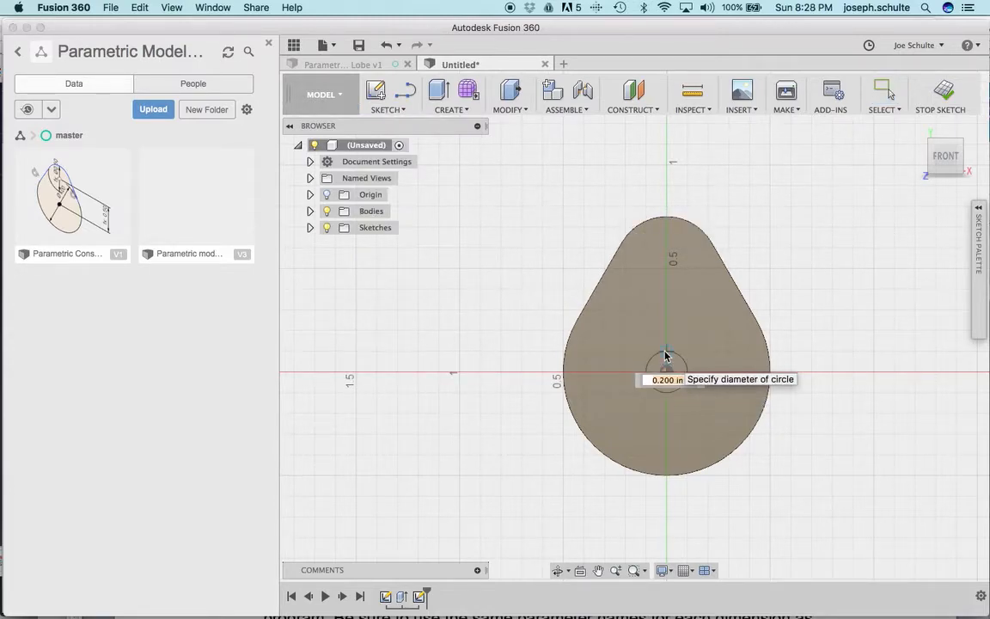
pyautogui.write('3/16')
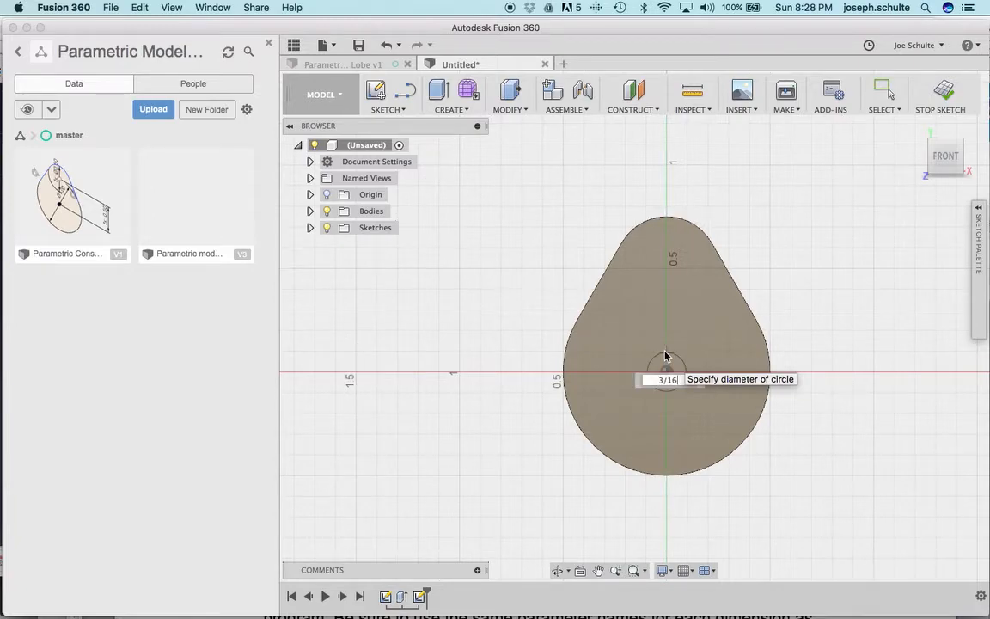
pyautogui.press('Return')
pyautogui.write('e')
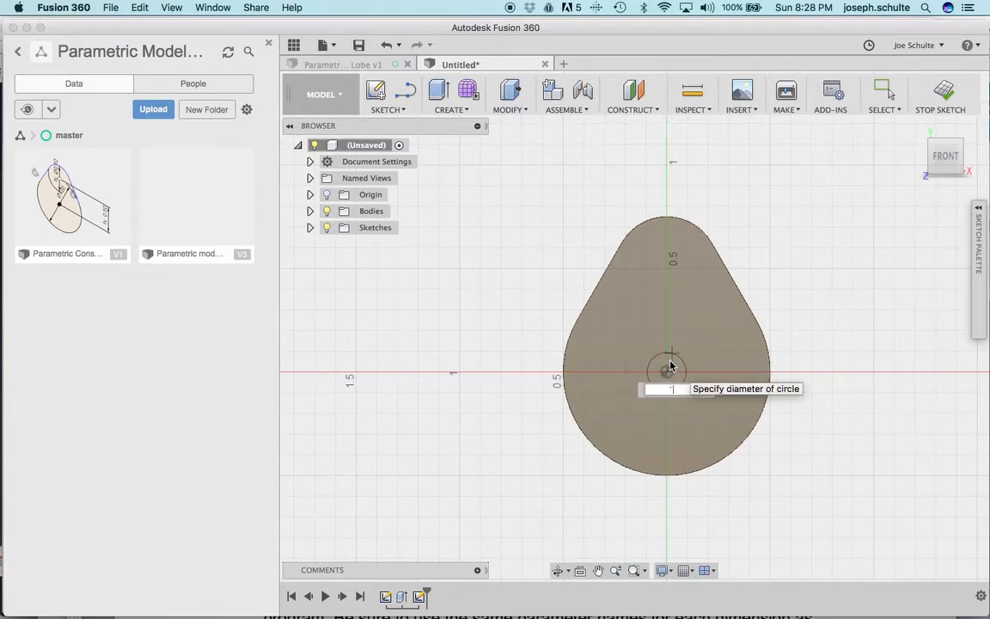
pyautogui.write('3/16')
pyautogui.press('Return')
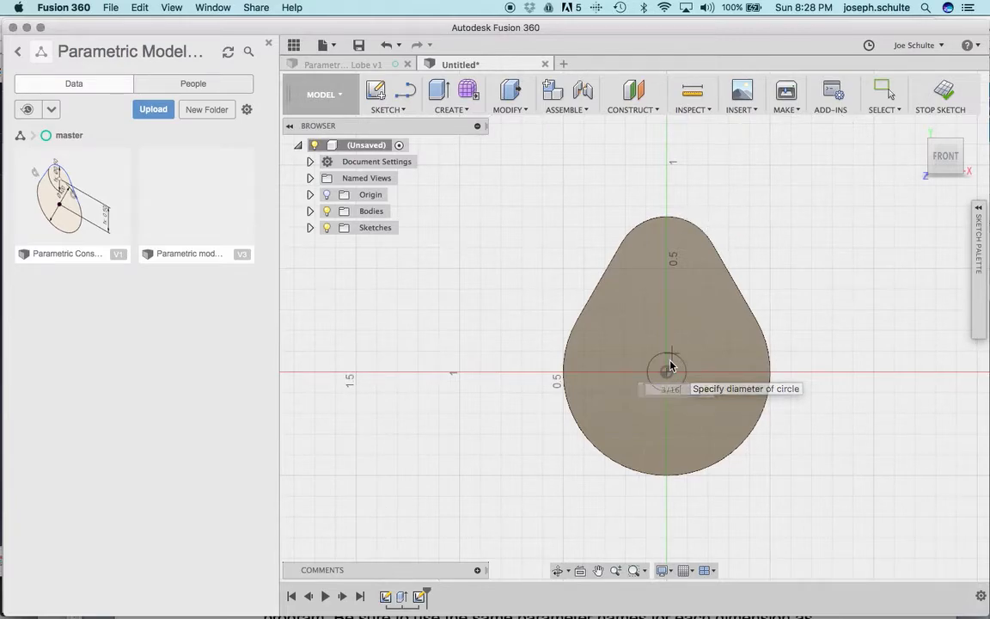
# Cut the hole through the cam by extruding the small circle's profile -0.30 in
pyautogui.press('e')
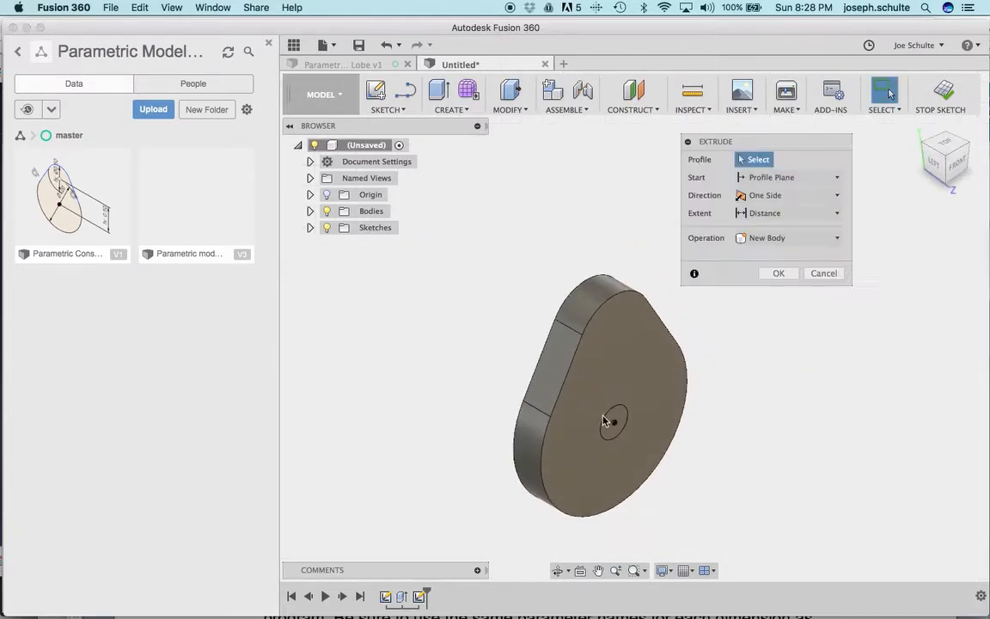
pyautogui.click(615, 422)
pyautogui.click(756, 273)
pyautogui.click(764, 304)
pyautogui.moveTo(620, 425); pyautogui.dragTo(581, 406)
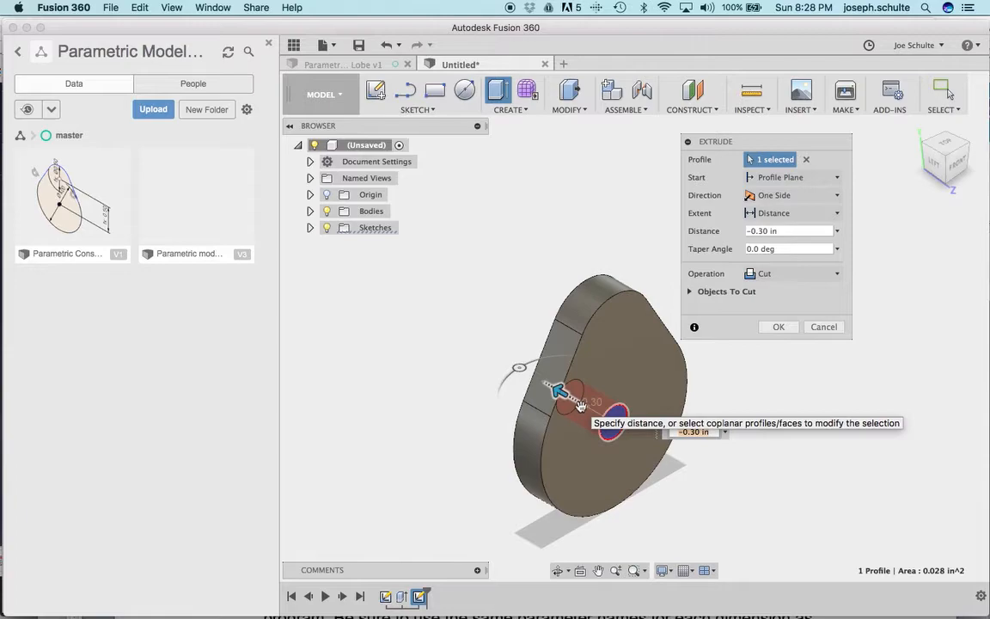
pyautogui.press('Return')
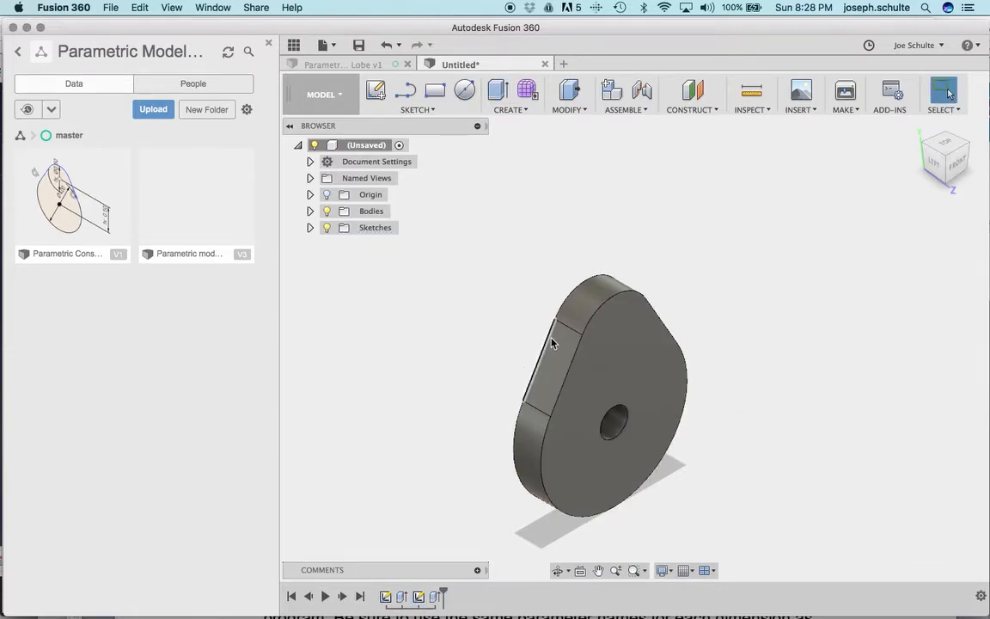
# Set the major diameter parameter d1 of the first sketch to 5 in in the model parameters
pyautogui.click(569, 111)
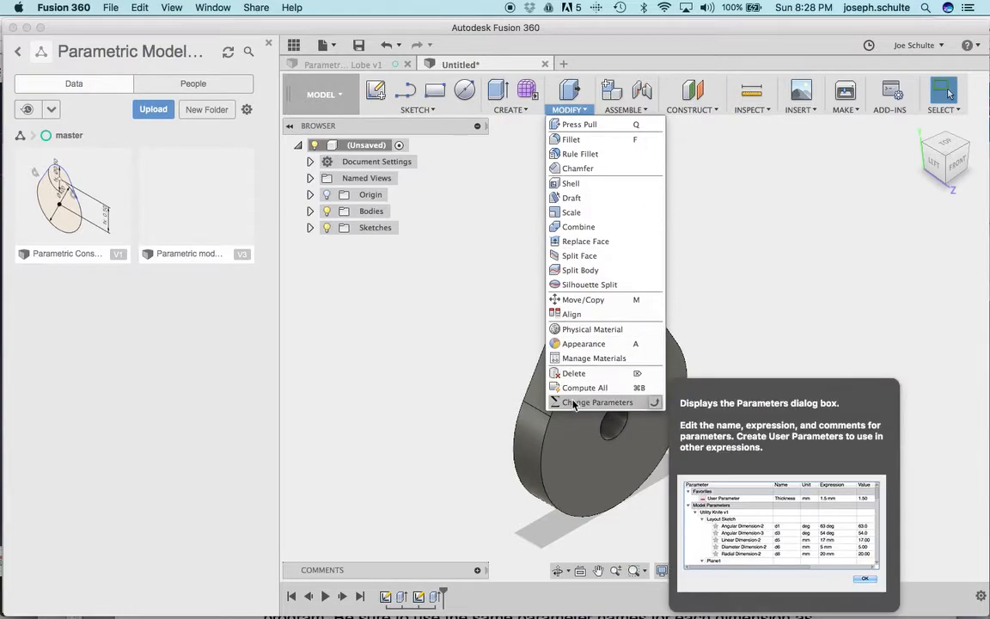
pyautogui.click(579, 403)
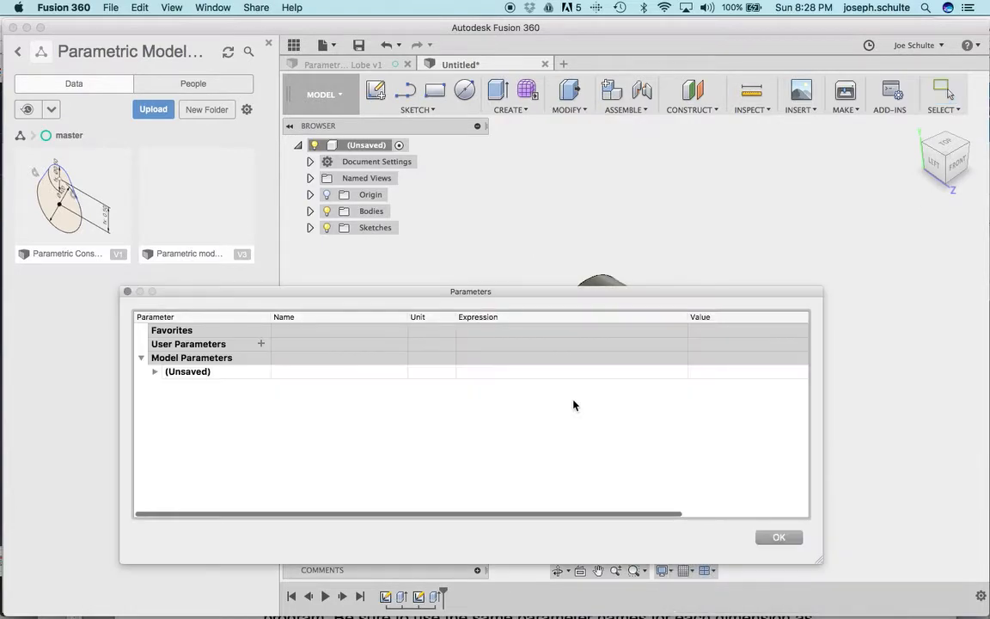
pyautogui.click(155, 372)
pyautogui.click(168, 386)
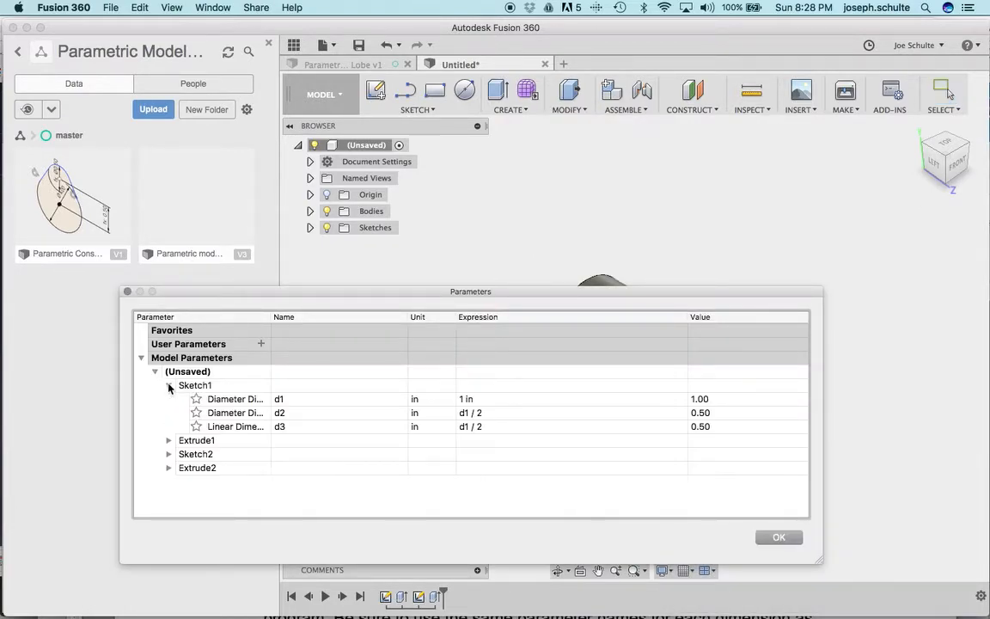
pyautogui.click(479, 399)
pyautogui.click(462, 400)
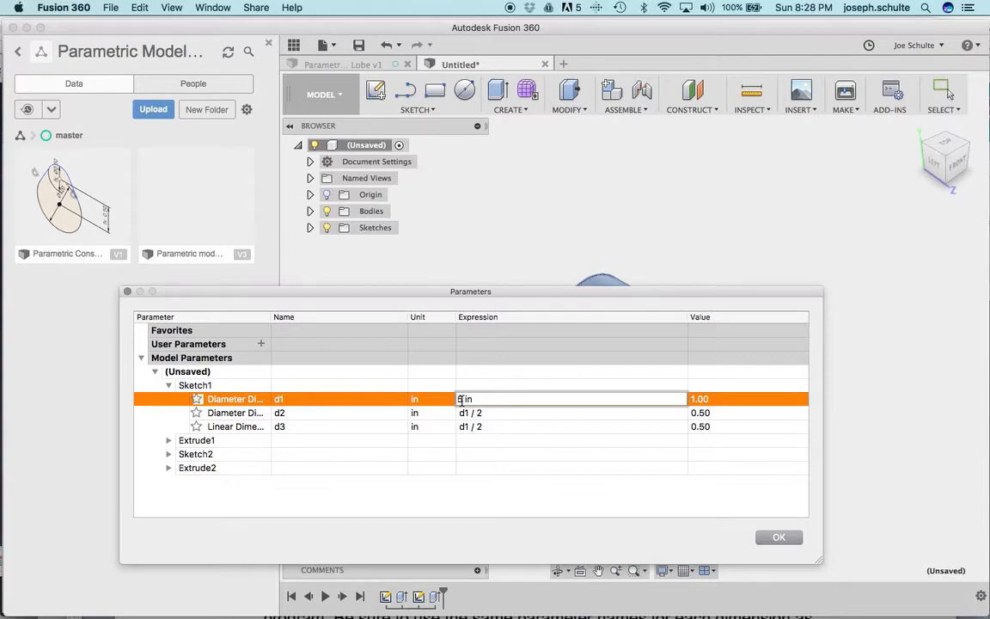
pyautogui.write('5')
pyautogui.press('Return')
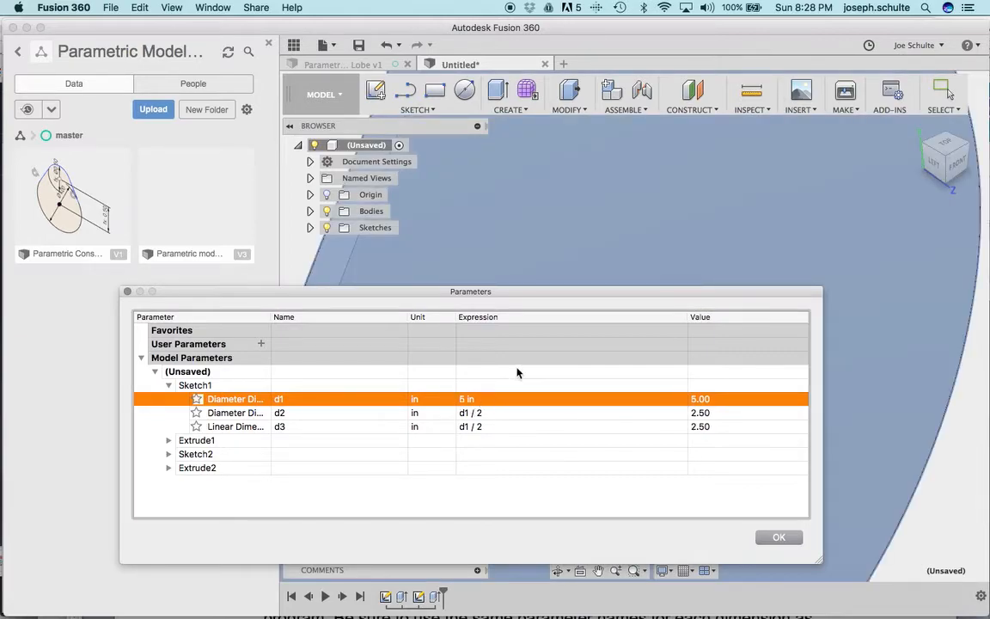
pyautogui.moveTo(553, 294); pyautogui.dragTo(668, 456)
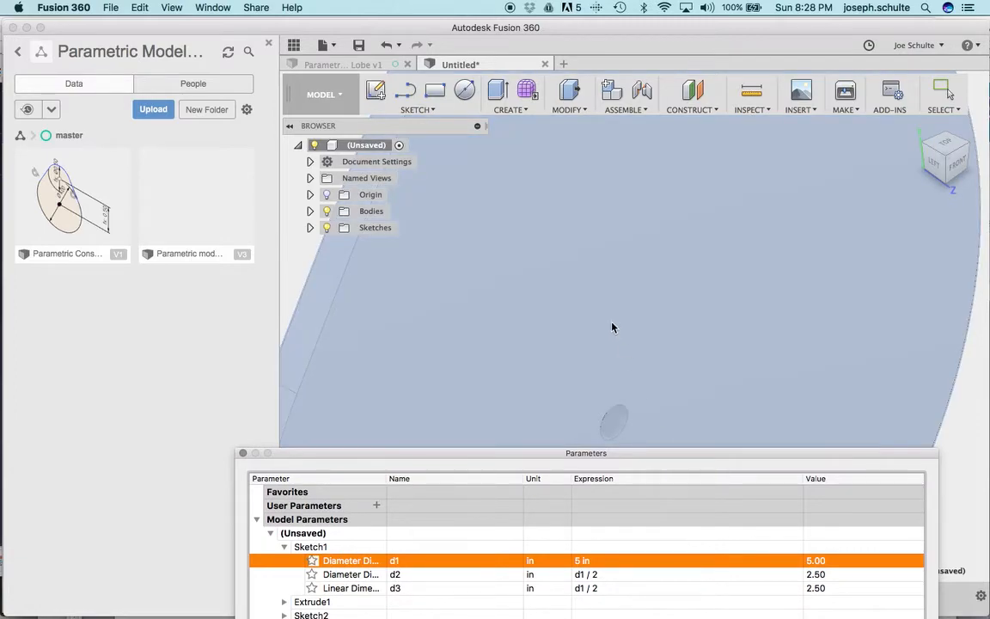
pyautogui.scroll(-3, 612, 327)
pyautogui.moveTo(720, 457); pyautogui.dragTo(596, 367)
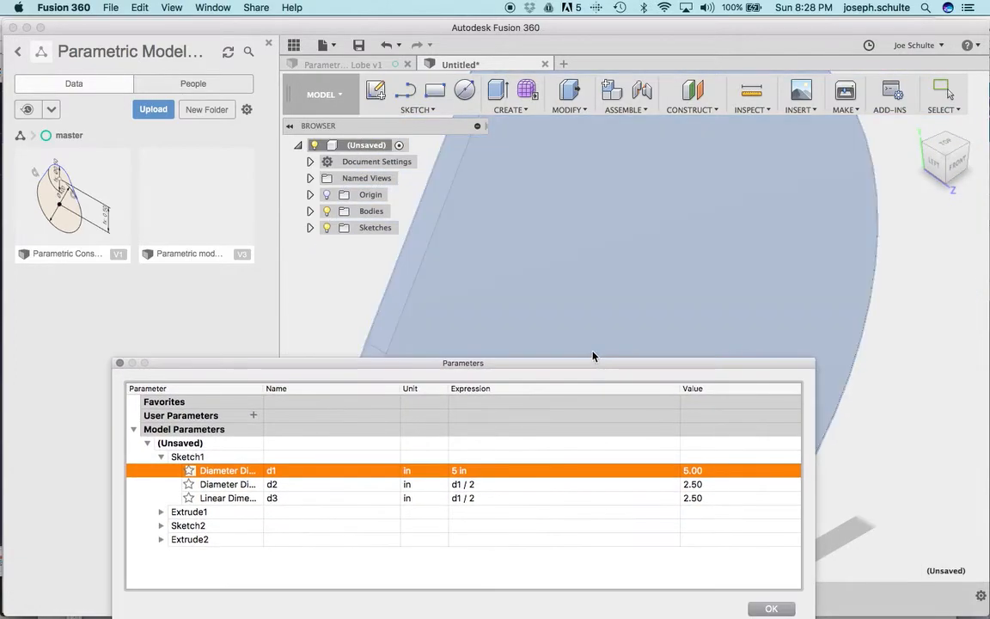
pyautogui.click(769, 609)
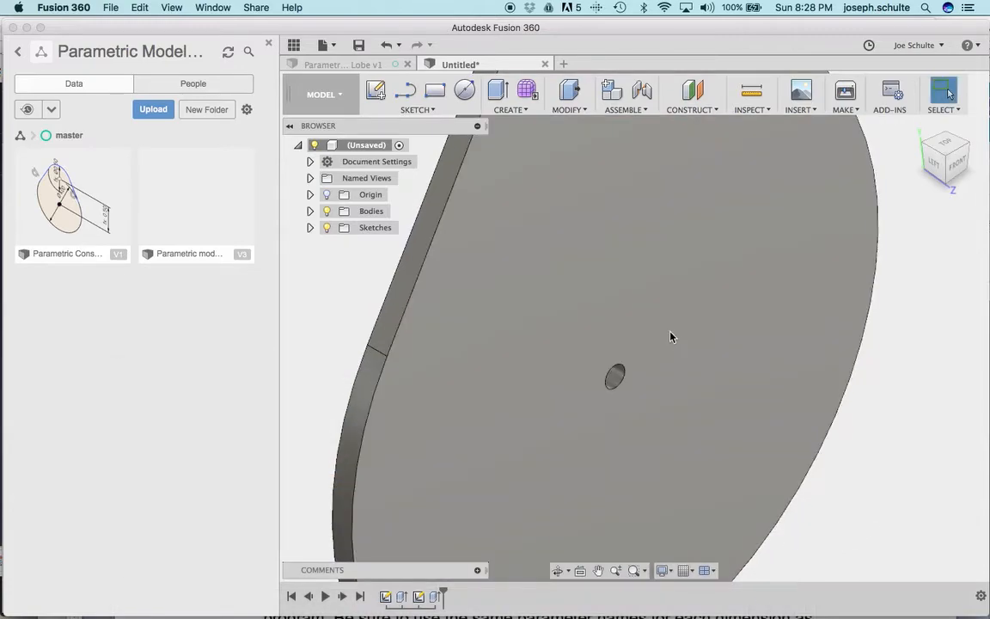
# Inspect the resized cam from the front and in isometric view, and review the first sketch's parameter expressions
pyautogui.scroll(10, 672, 337)
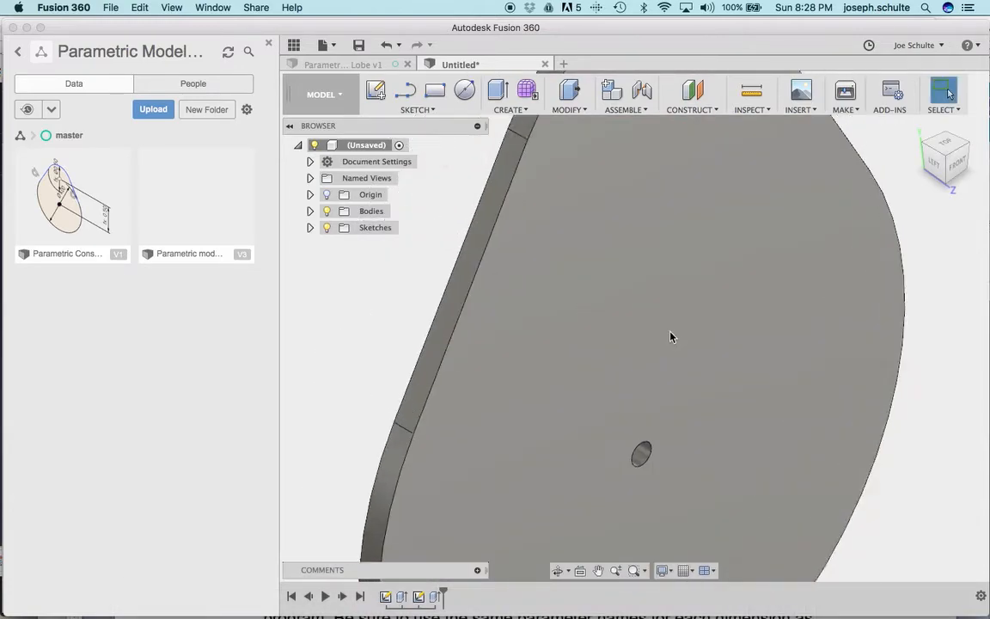
pyautogui.scroll(-10, 672, 337)
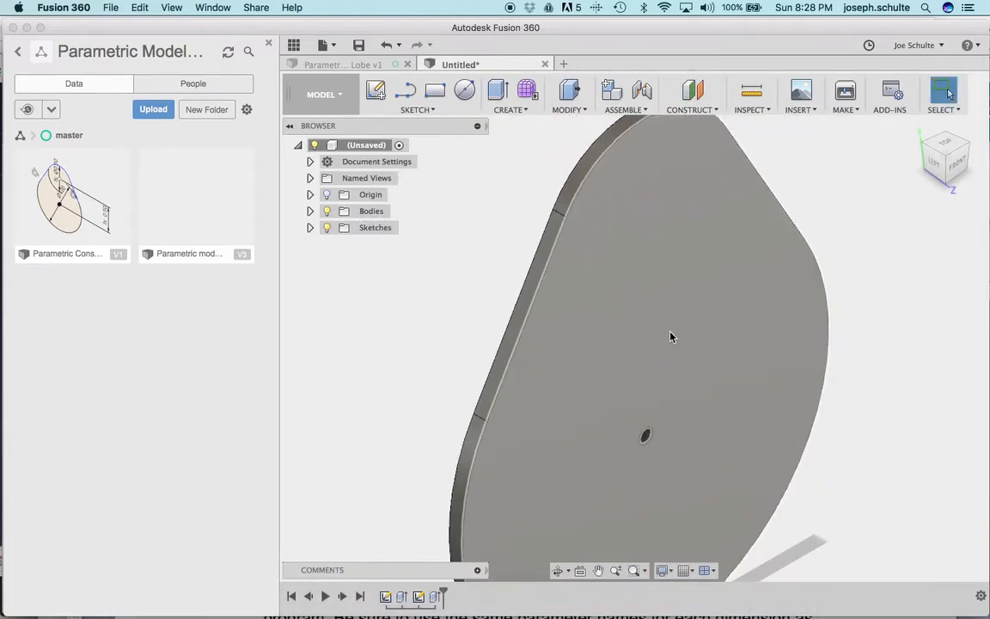
pyautogui.scroll(3, 659, 334)
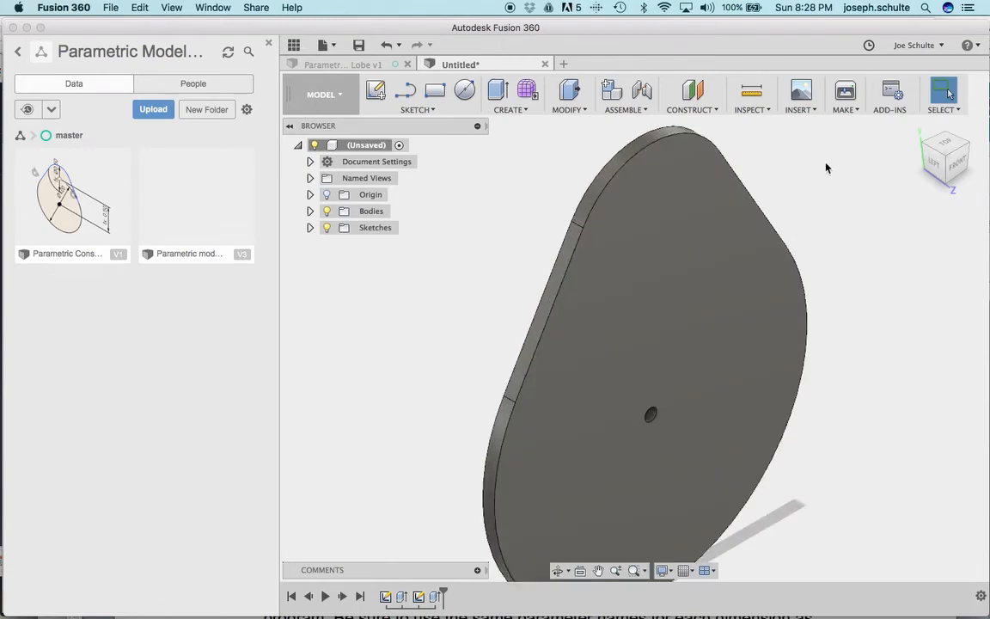
pyautogui.click(952, 163)
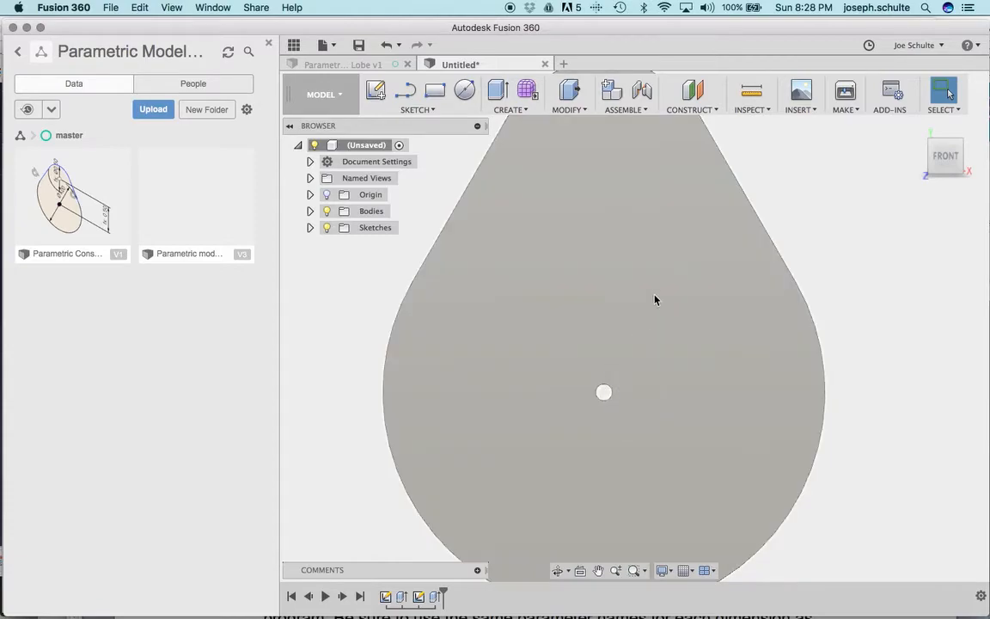
pyautogui.click(931, 138)
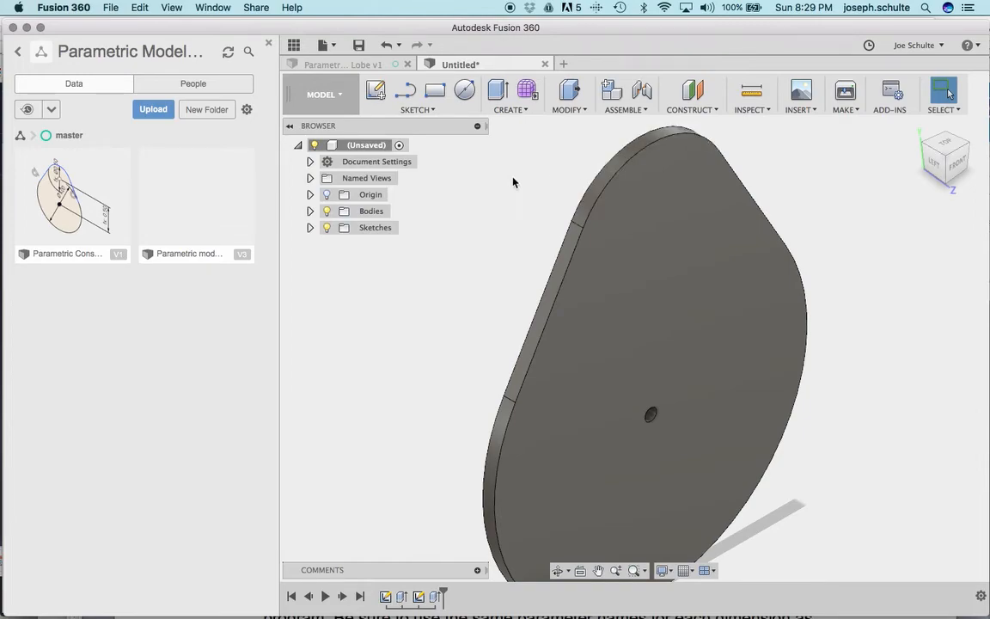
pyautogui.moveTo(357, 606)
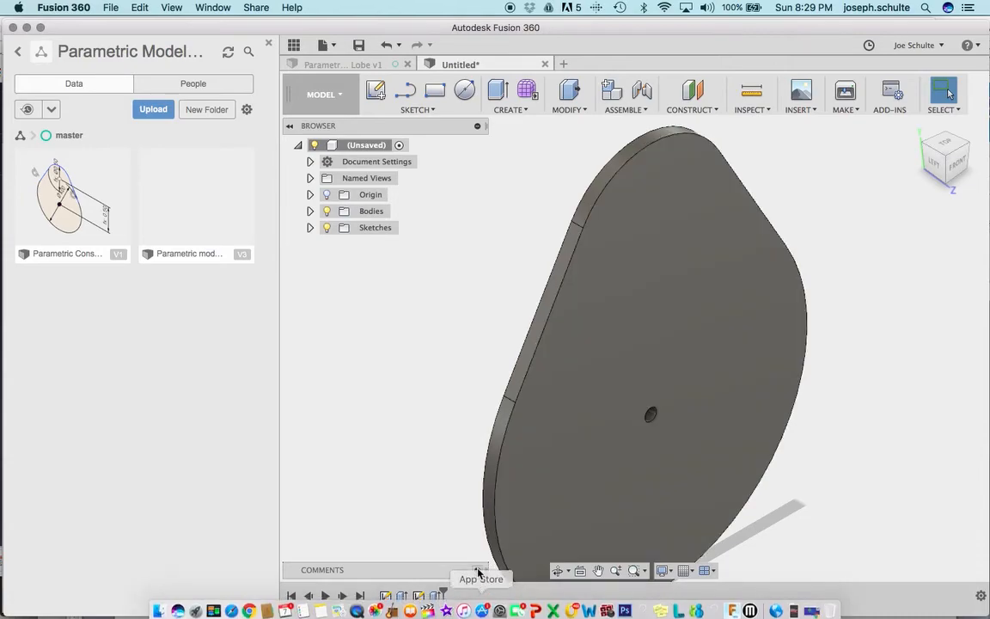
pyautogui.click(559, 108)
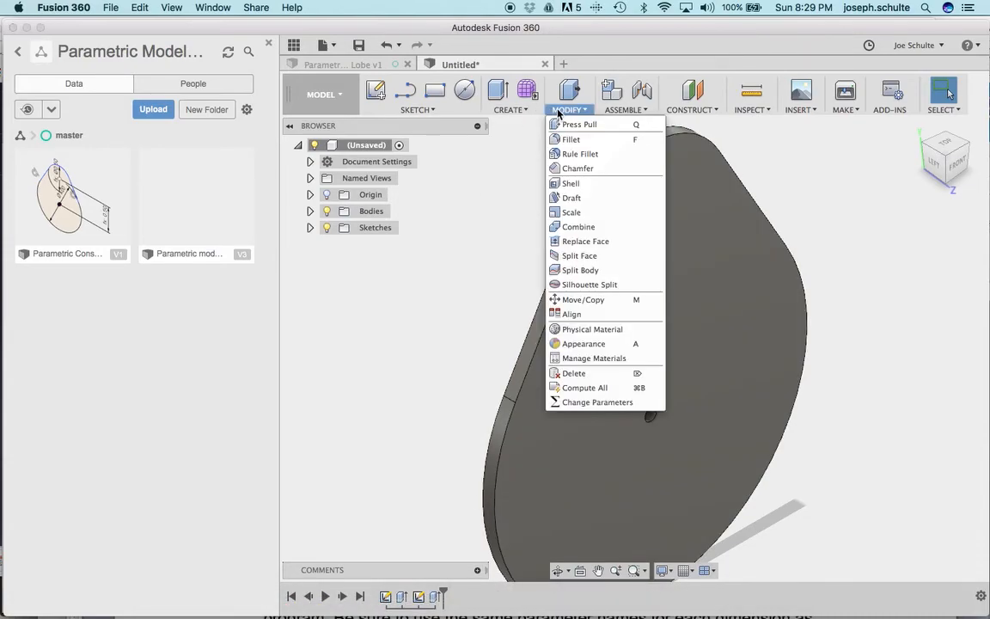
pyautogui.click(569, 402)
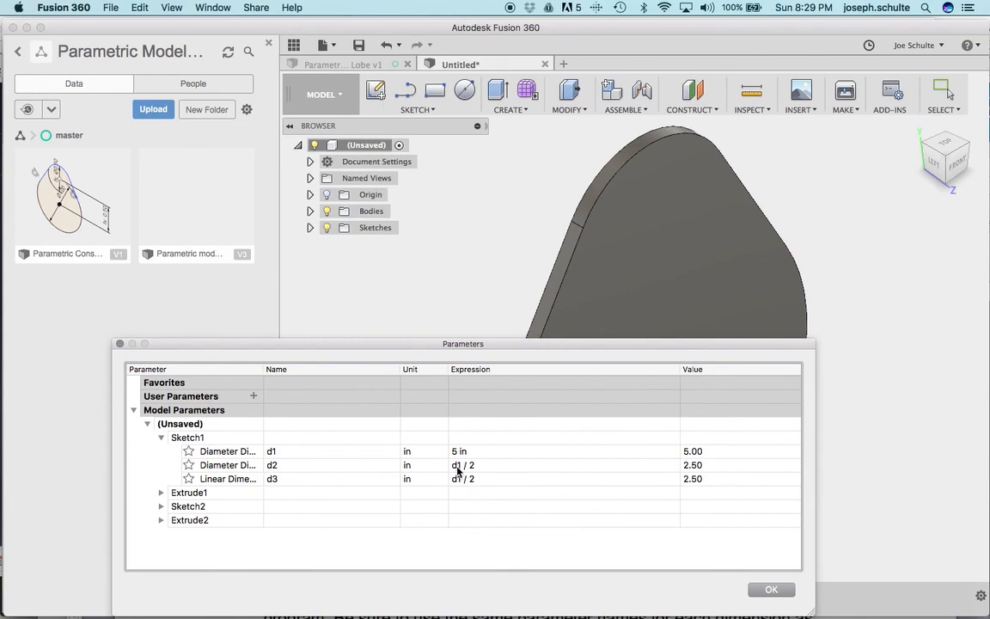
pyautogui.click(762, 589)
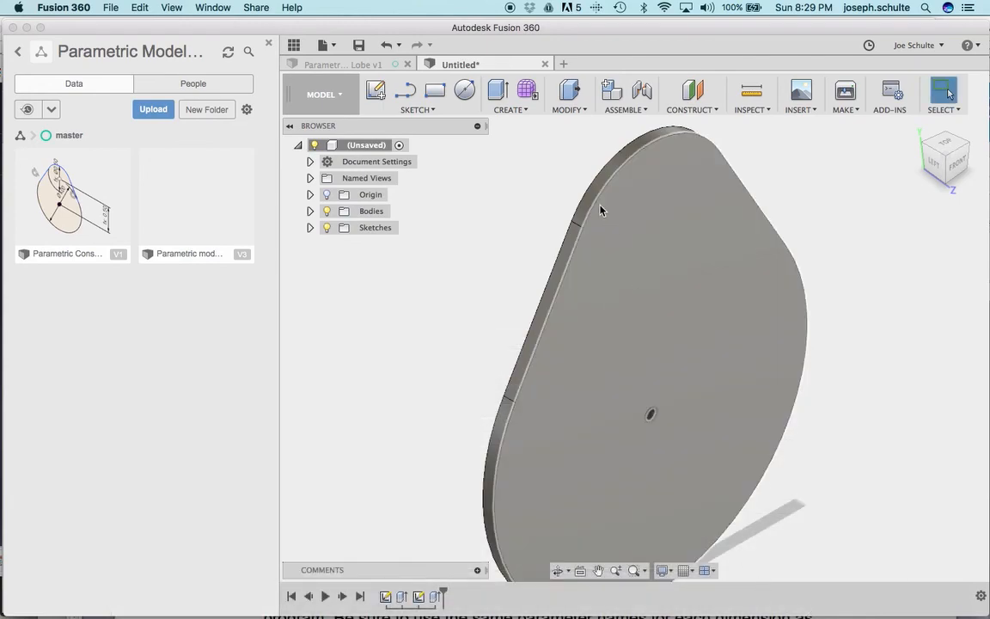